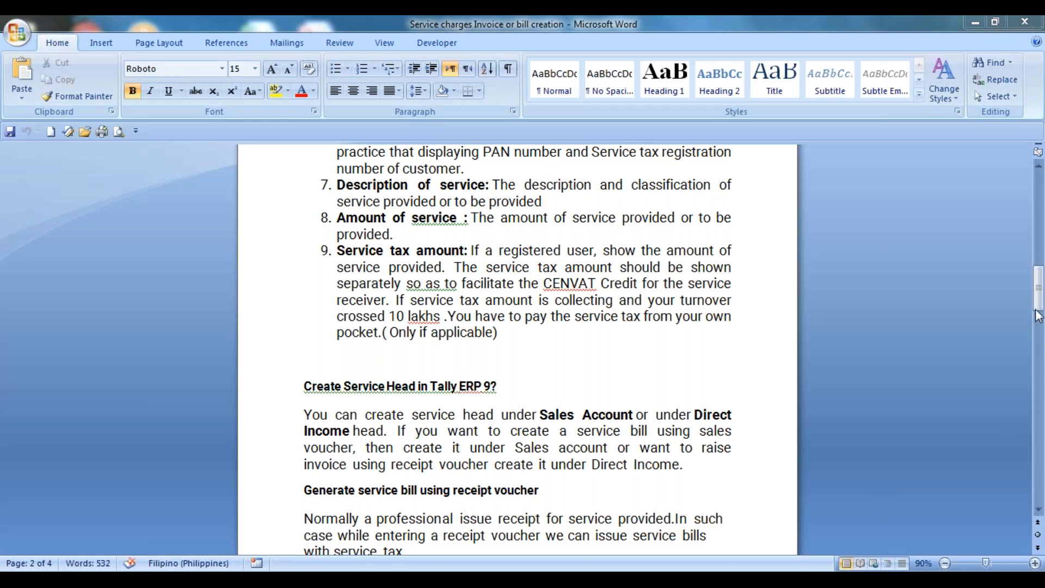
Step: Change the year in the example's date from 2016 to 2020
left_click_drag(1040, 299, 1040, 338)
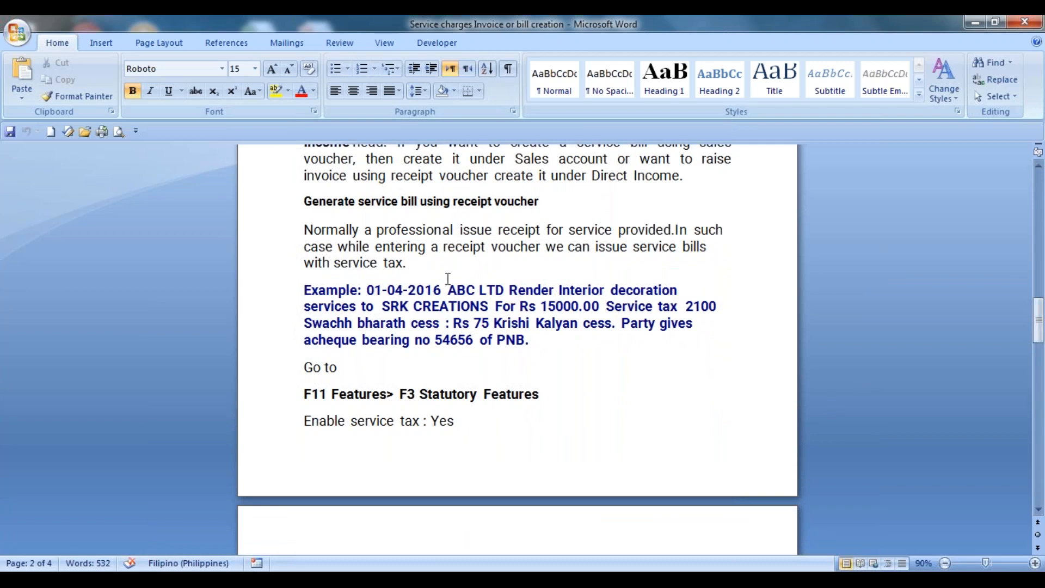
left_click(442, 286)
key("BackSpace")
key("BackSpace")
type("20")
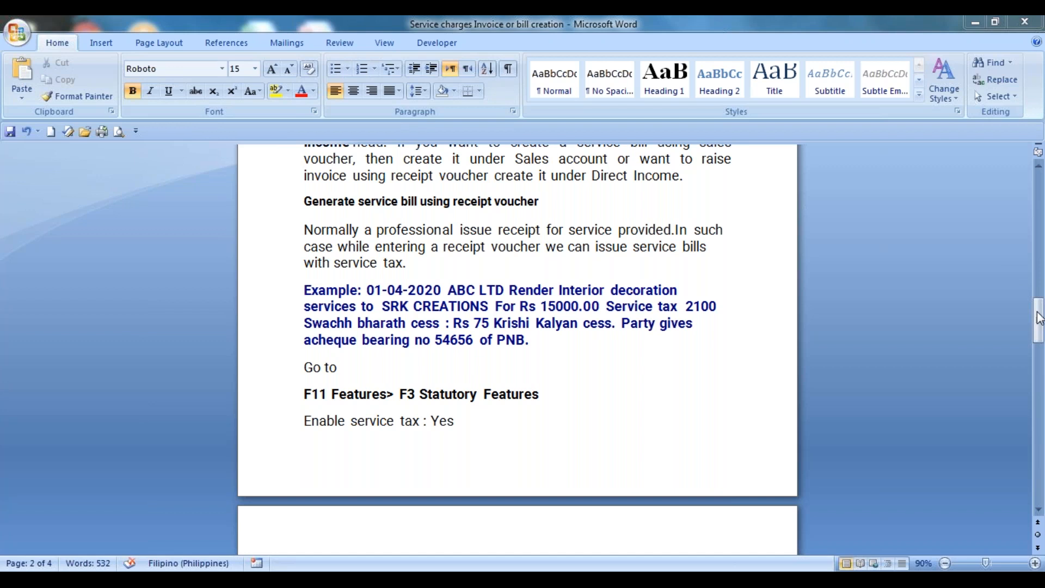
left_click_drag(1040, 319, 1040, 297)
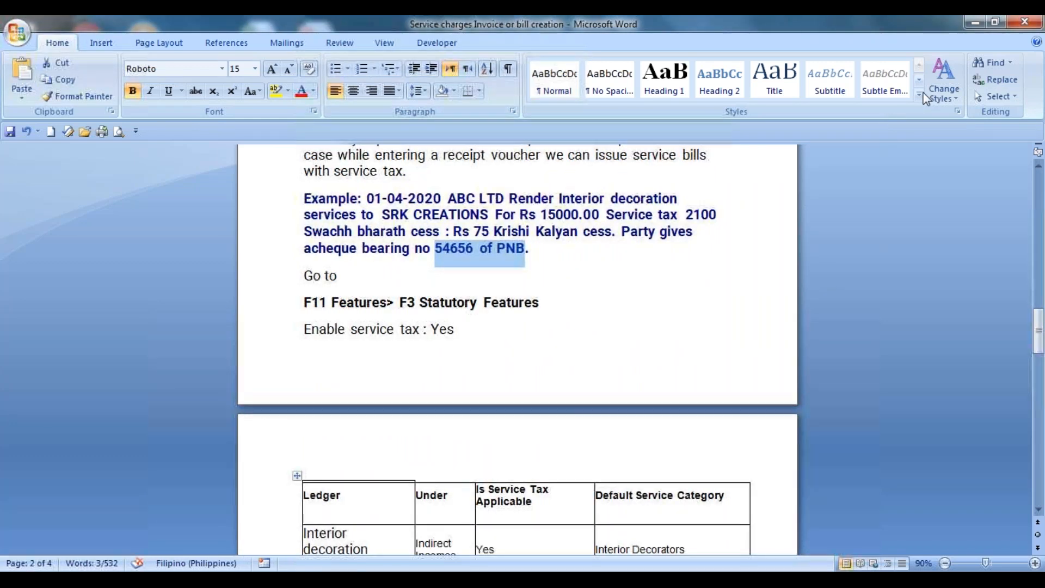
key("alt+Tab")
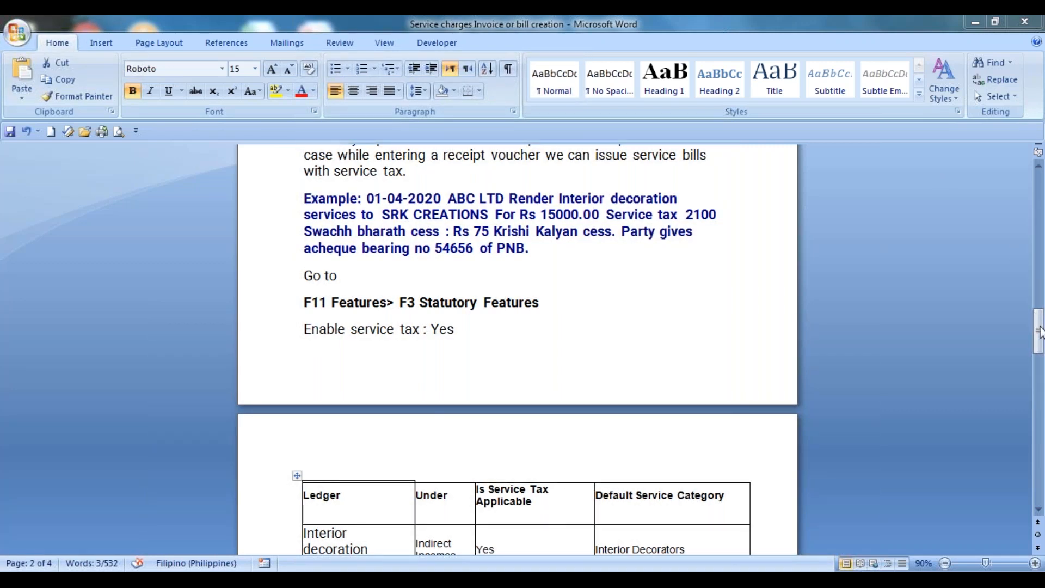
left_click_drag(1040, 332, 1042, 336)
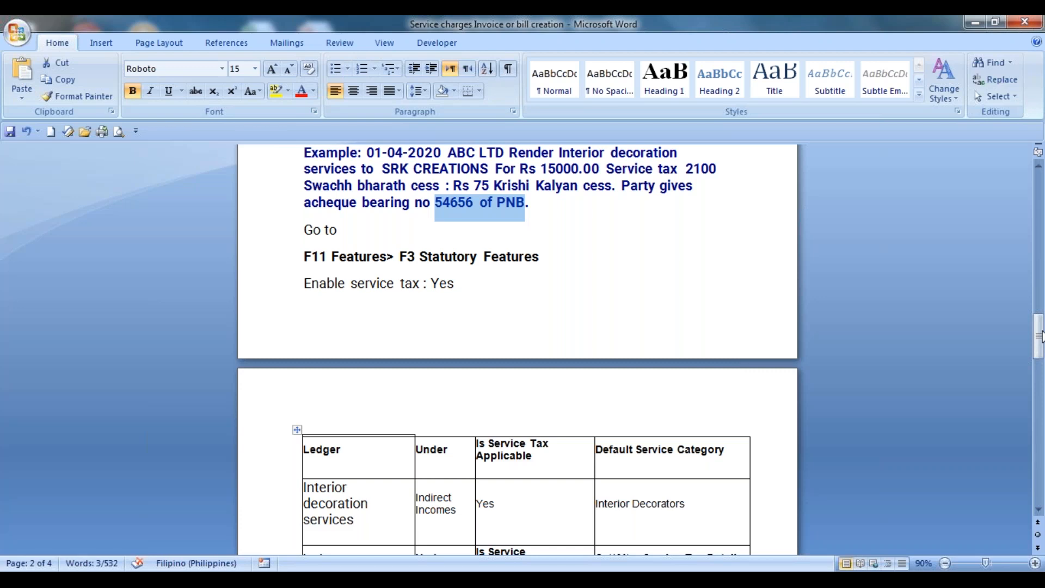
left_click(996, 260)
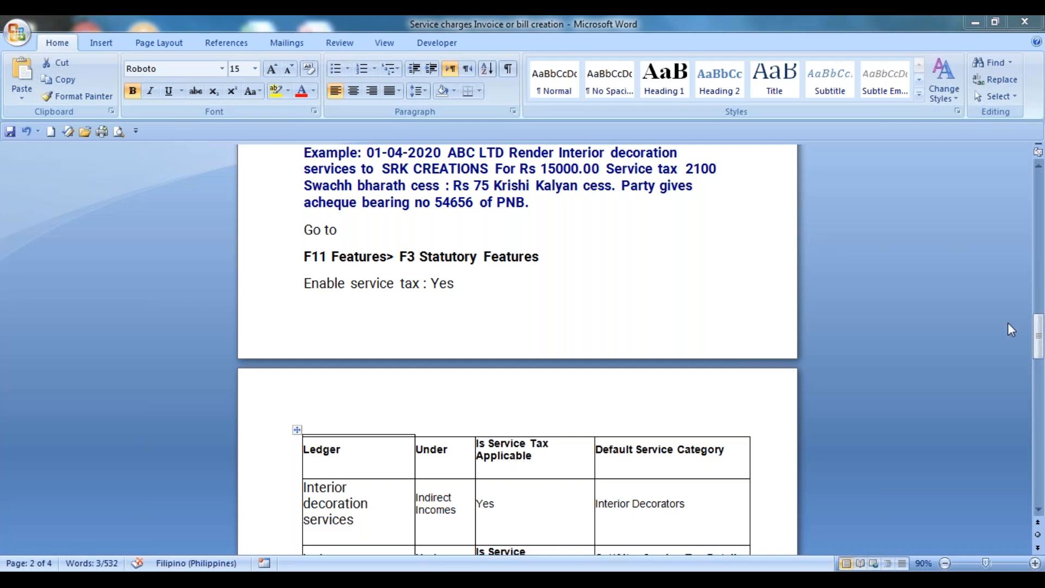
left_click_drag(1040, 343, 1040, 368)
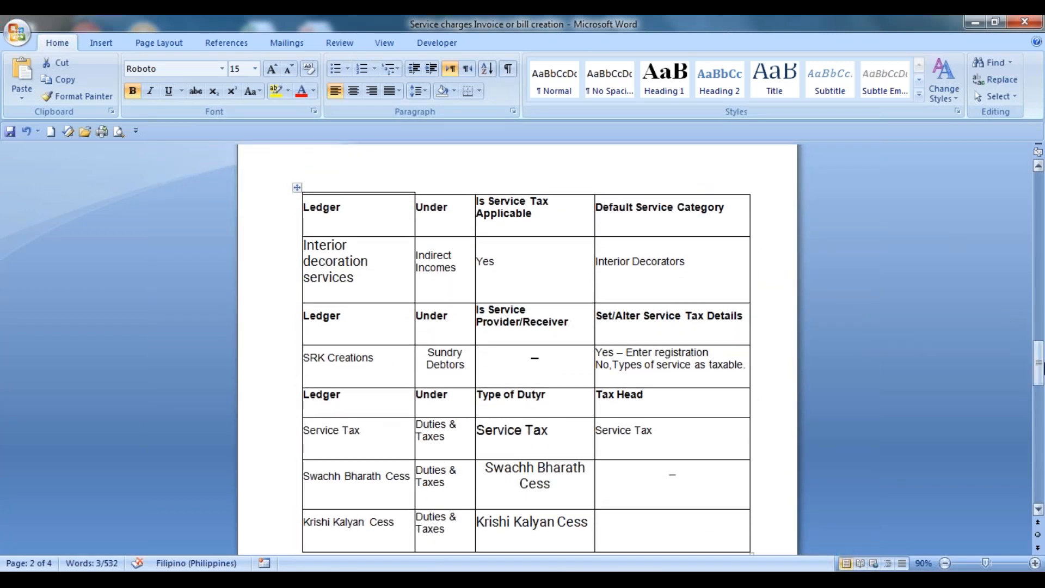
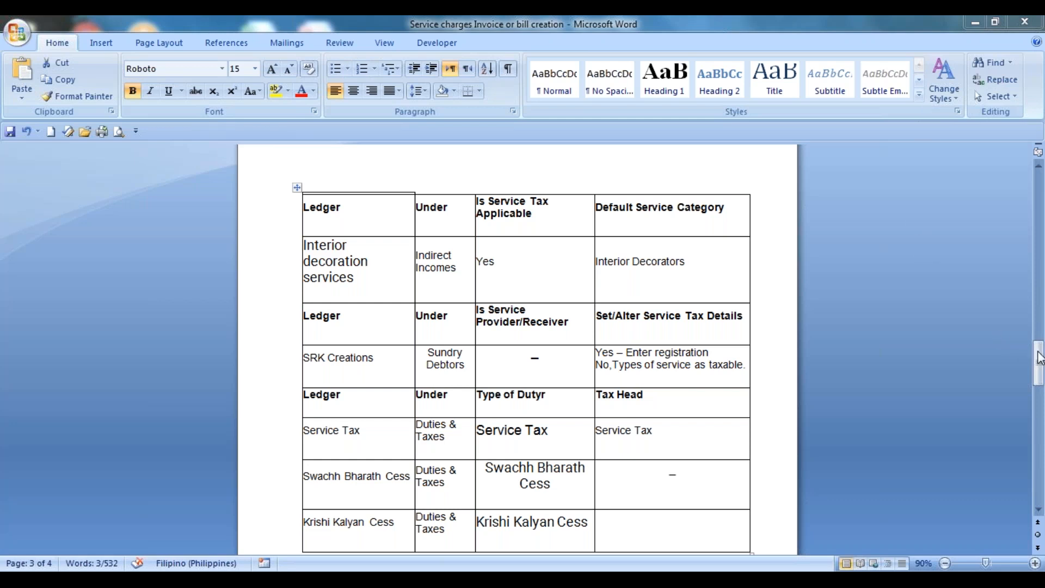
Step: Scroll the notes to the table of ledgers and service tax details
left_click_drag(1040, 358, 1043, 427)
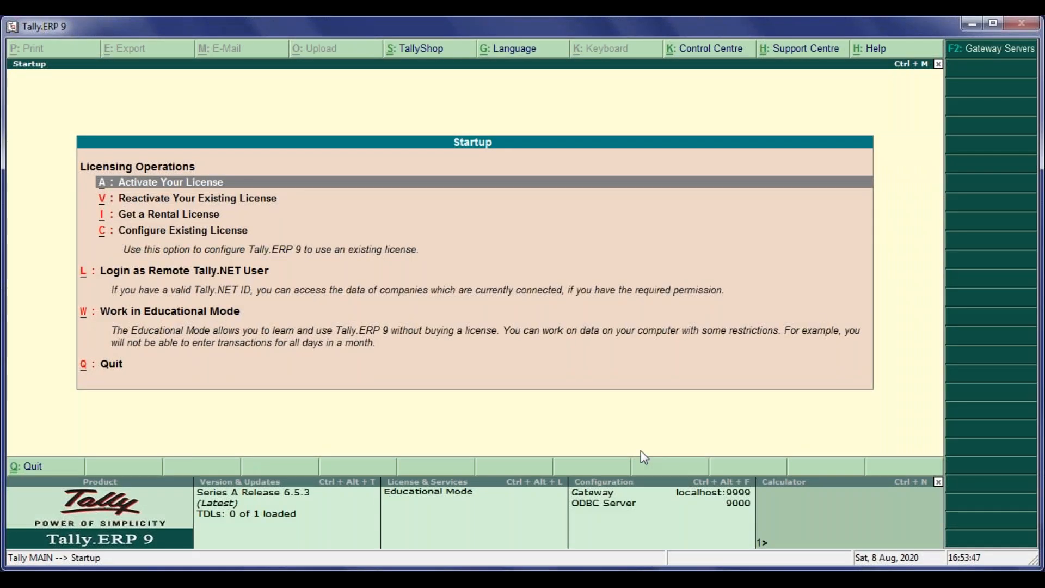
Step: Switch to Tally.ERP 9, maximize its window and choose to work in Educational Mode
key("alt+space")
key("x")
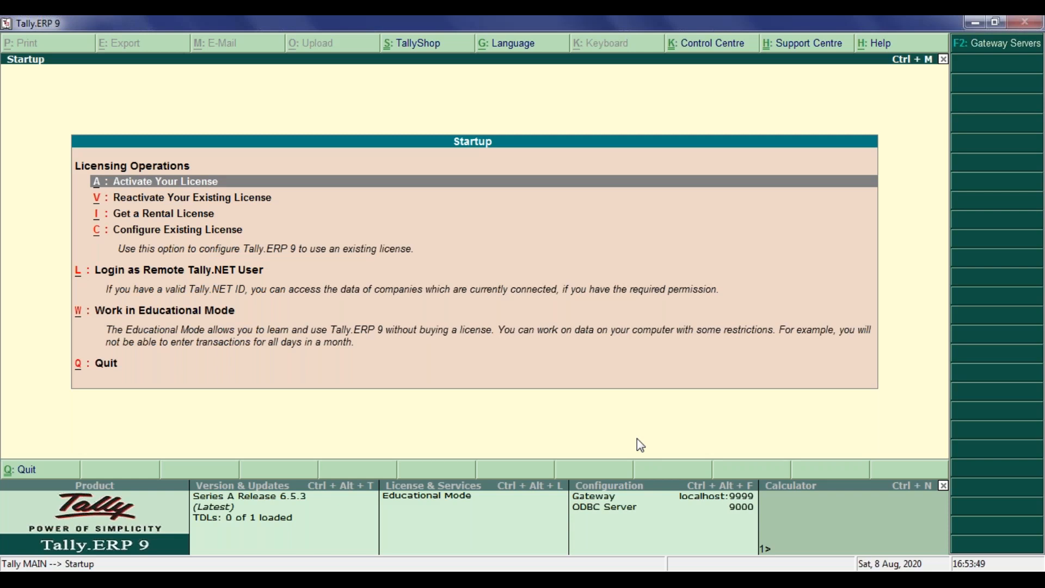
key("w")
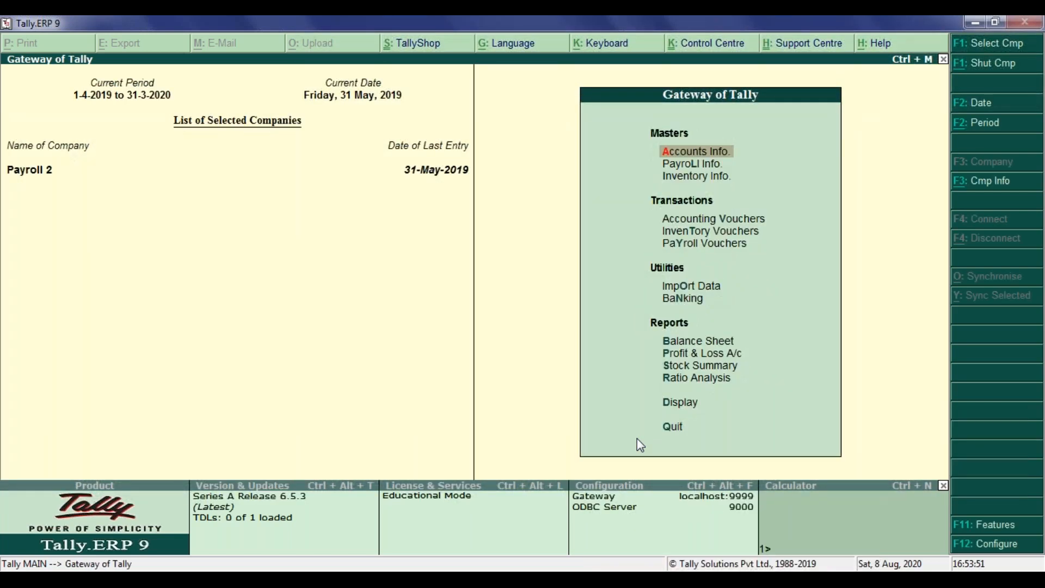
Step: Open the Interio Serive Tax Dcor ledger for alteration from the accounts ledgers
key("Down")
key("Up")
key("Return")
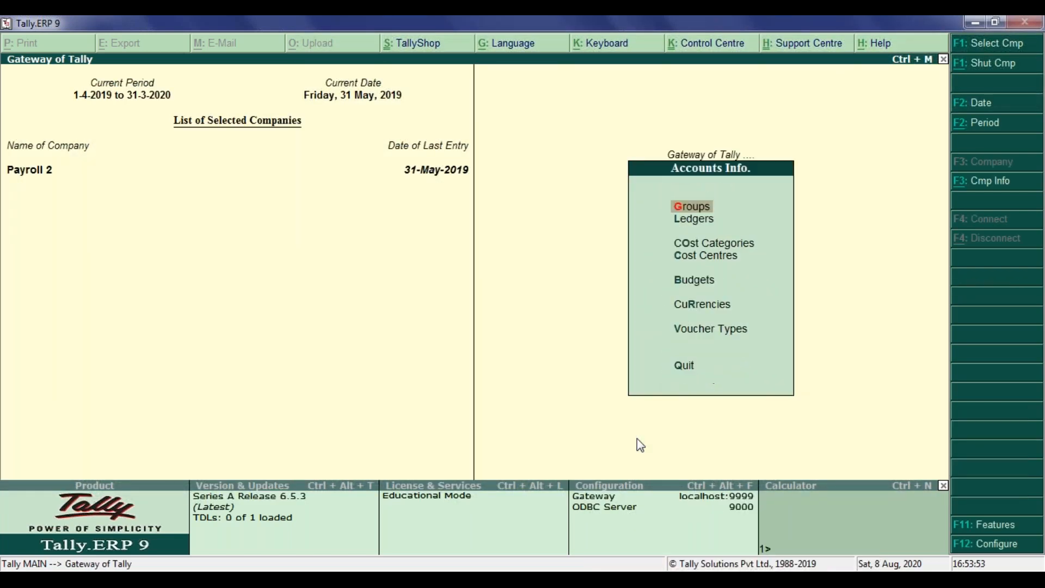
key("Down")
key("Return")
key("Down")
key("Down")
key("Return")
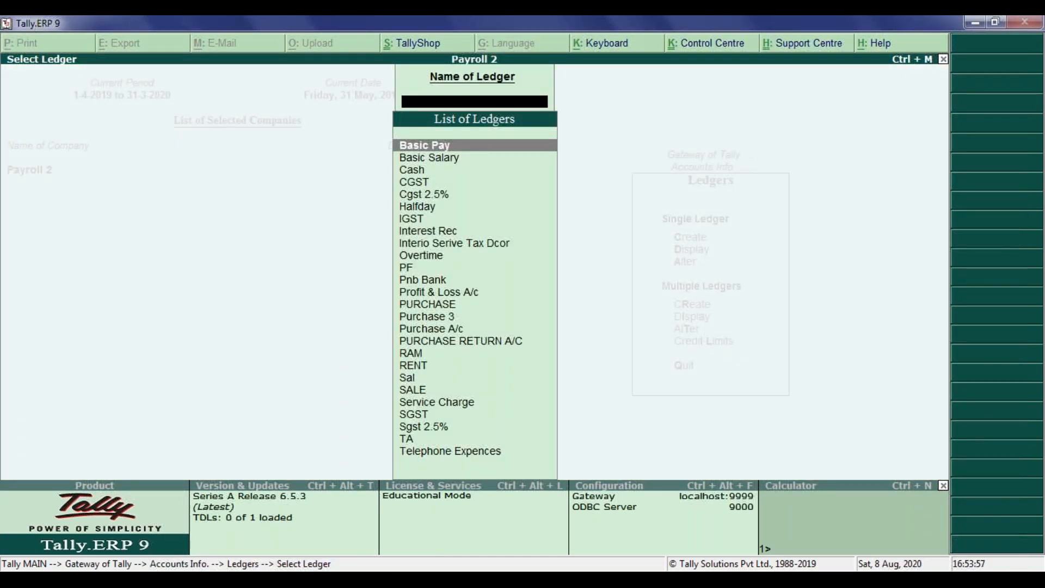
key("Down")
key("Down")
key("Down")
key("Down")
key("Down")
key("Down")
key("Down")
key("Down")
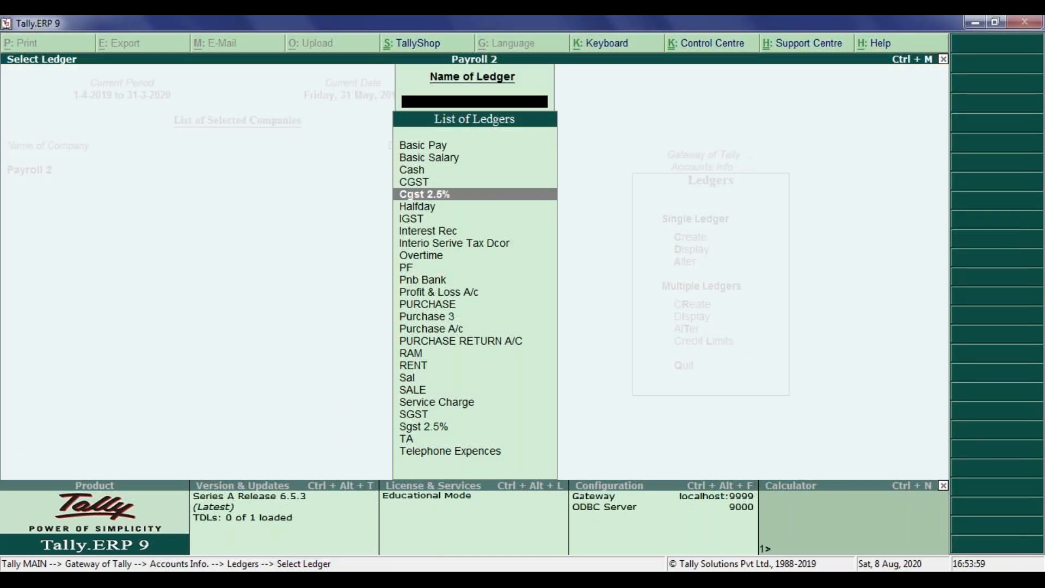
key("Return")
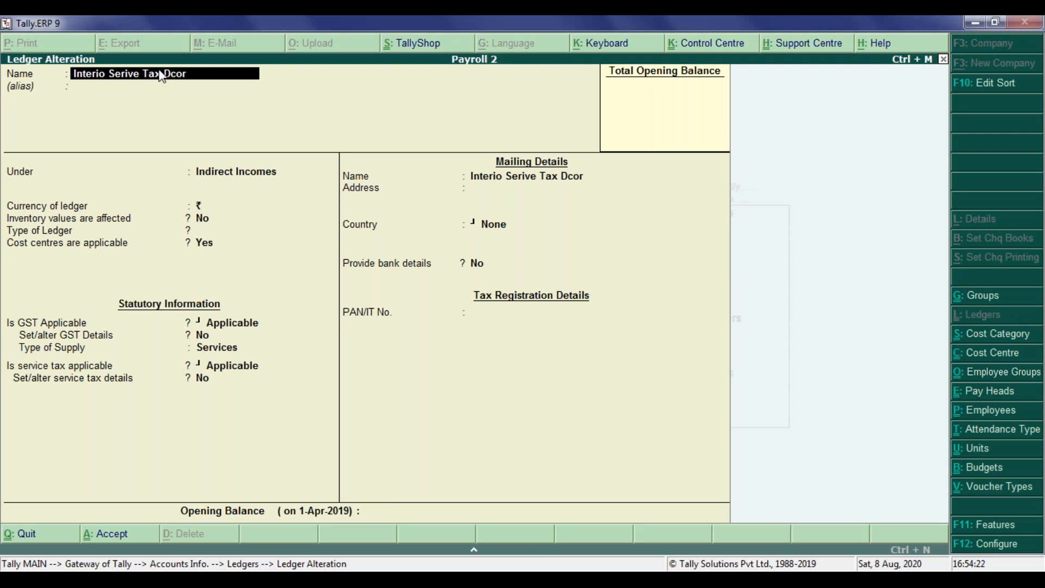
Step: Rename the ledger to Interio Dcoration Service
key("BackSpace")
key("BackSpace")
key("BackSpace")
key("BackSpace")
key("BackSpace")
key("BackSpace")
key("BackSpace")
key("BackSpace")
key("BackSpace")
key("BackSpace")
key("BackSpace")
type("ation Service")
key("Return")
key("Return")
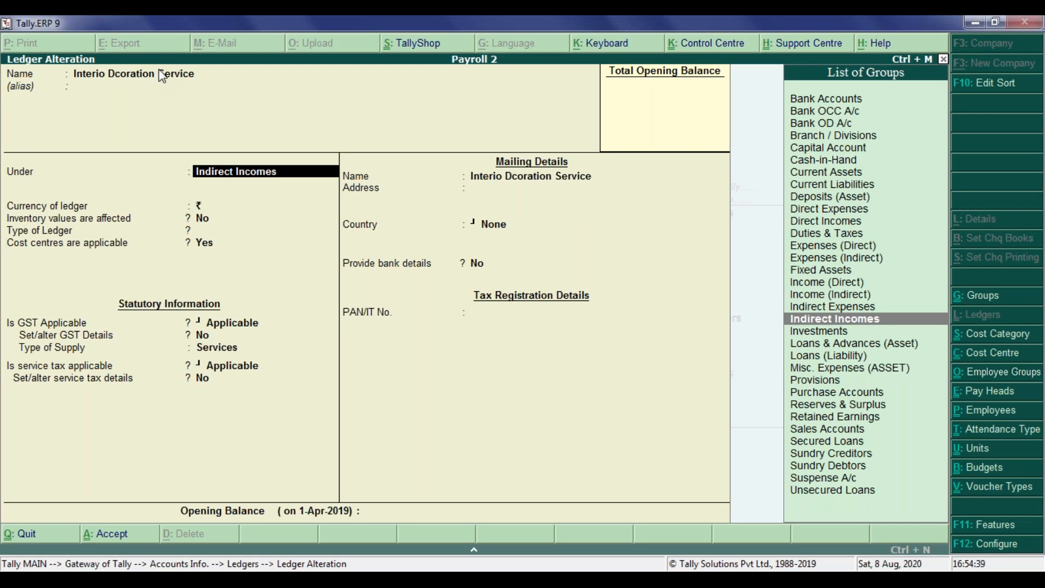
Step: Step through the ledger's fields and turn on setting its service tax details
key("Return")
key("Return")
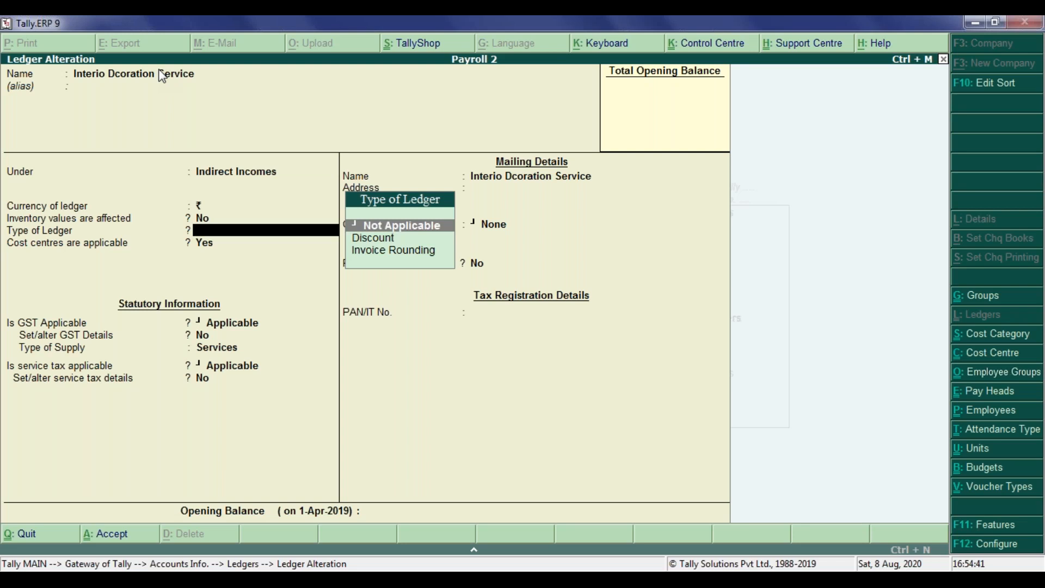
key("Return")
key("Return")
key("Return")
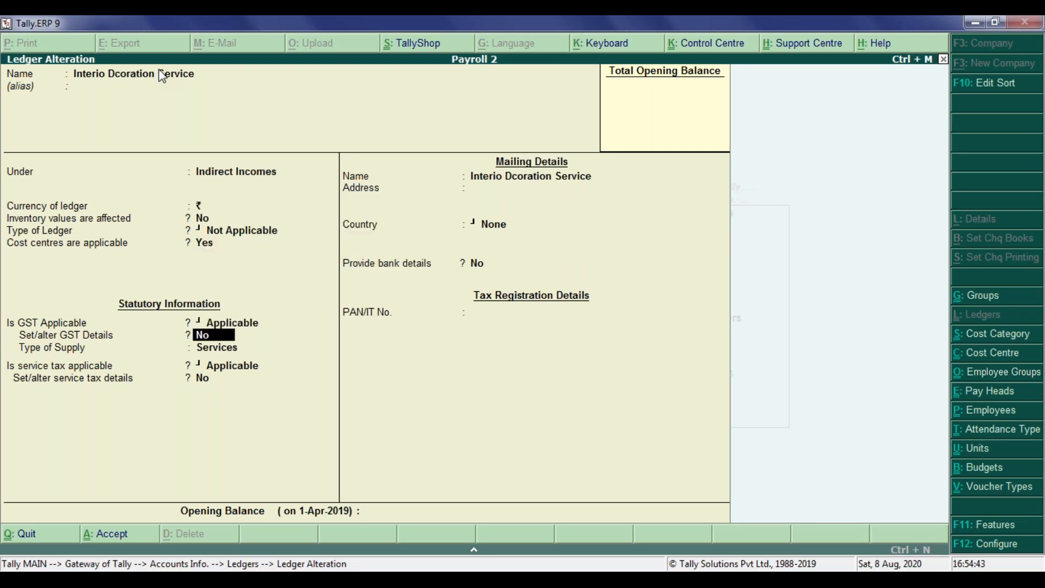
key("Return")
key("Return")
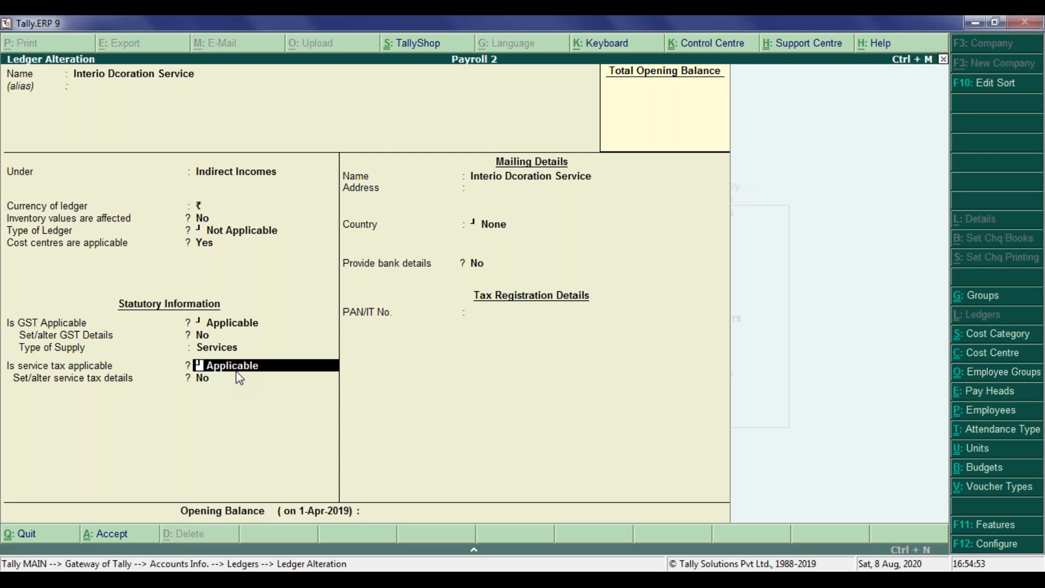
key("Return")
key("Return")
key("Return")
key("Up")
key("Up")
type("y")
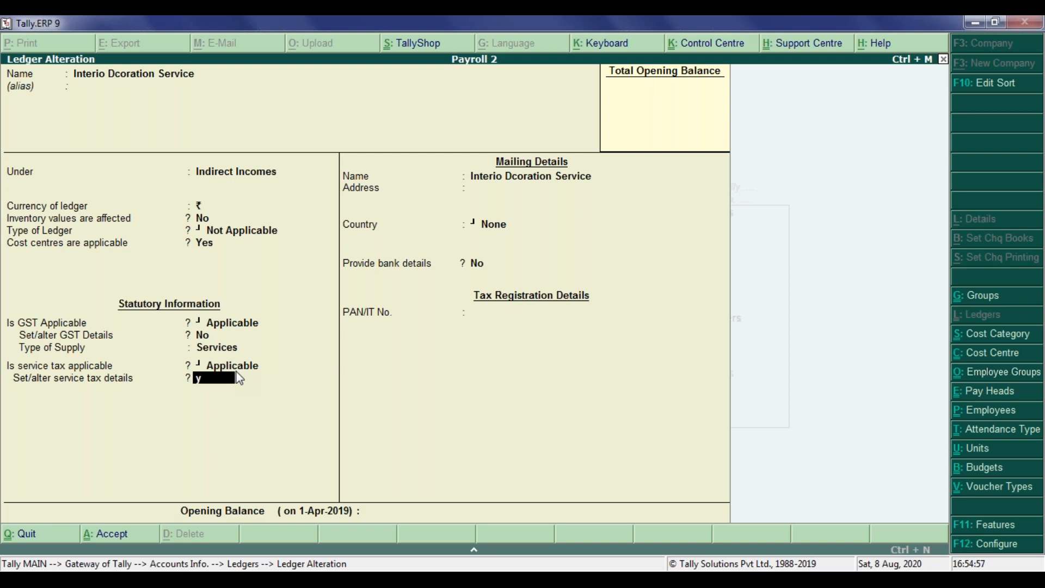
Step: Open the Service Tax category rates, quit back without changes and switch service tax details off again
key("Return")
key("ctrl+a")
key("Return")
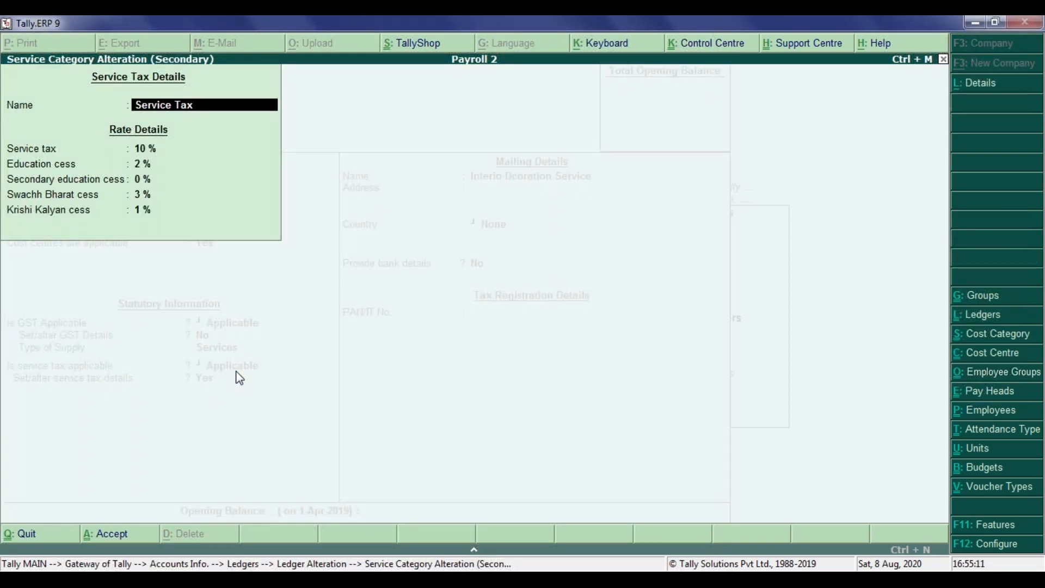
key("Return")
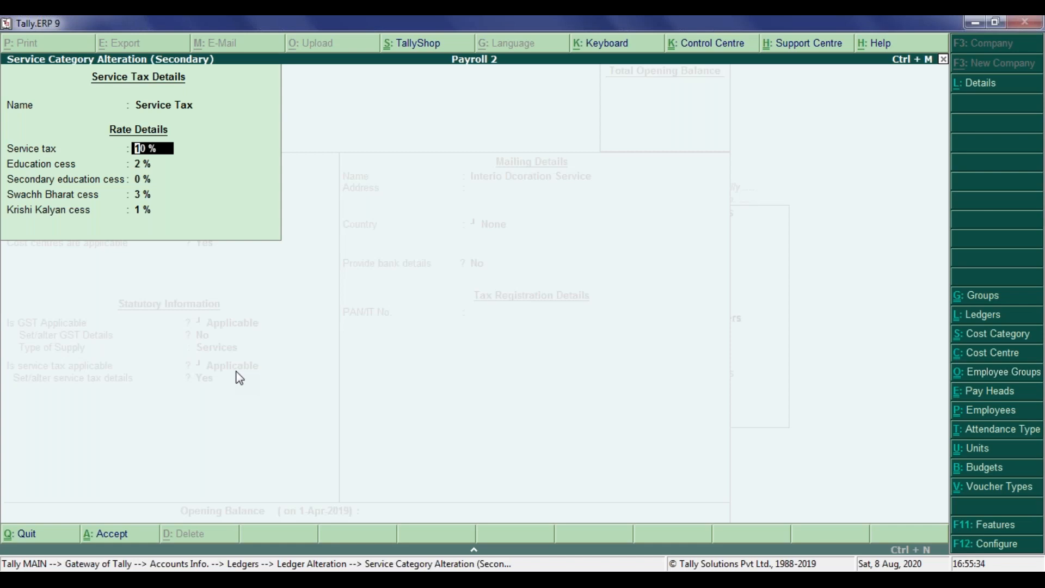
key("BackSpace")
key("Escape")
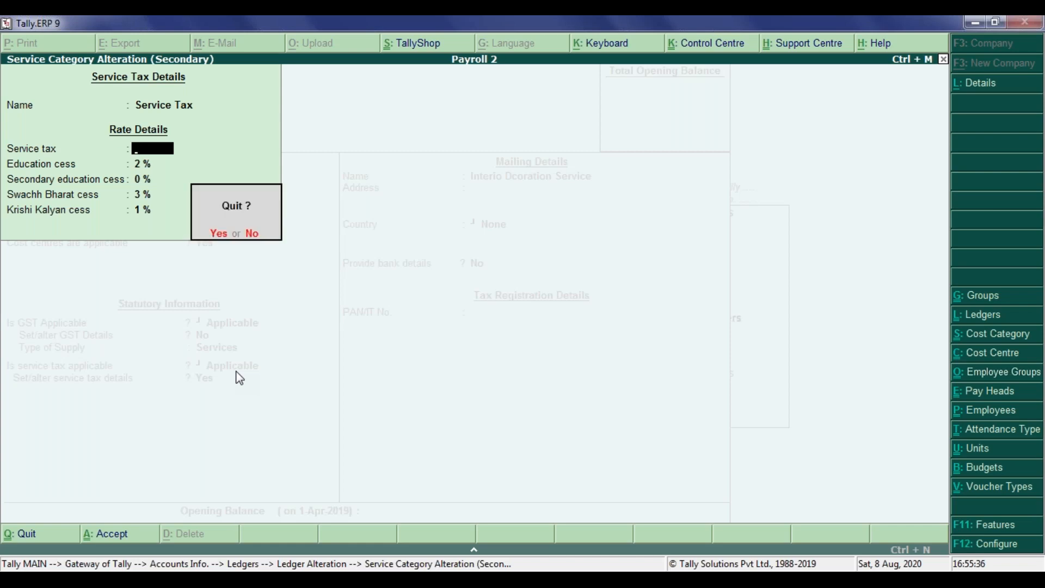
key("Return")
type("n")
key("Return")
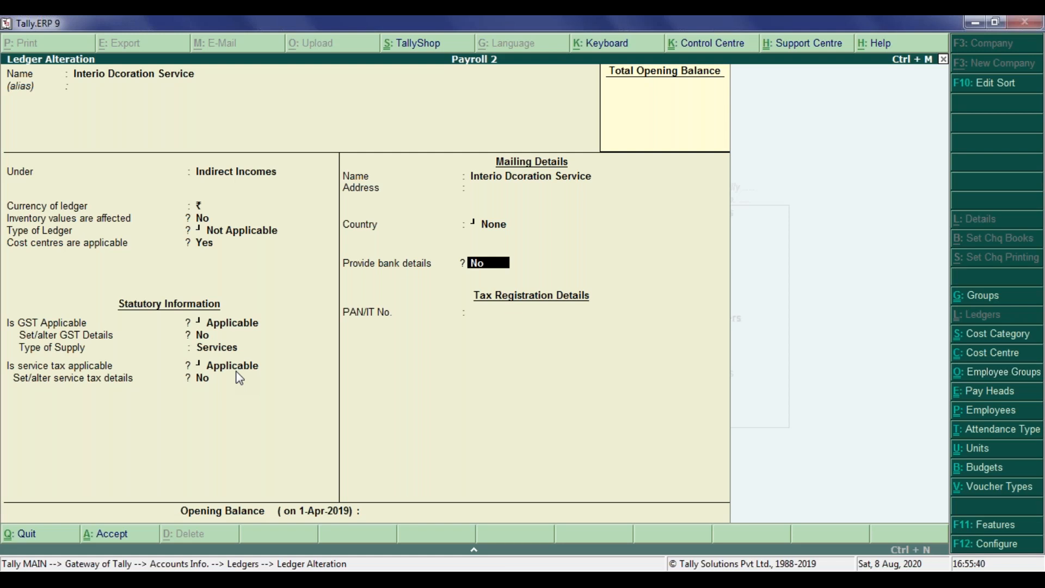
Step: Accept the altered ledger
key("Return")
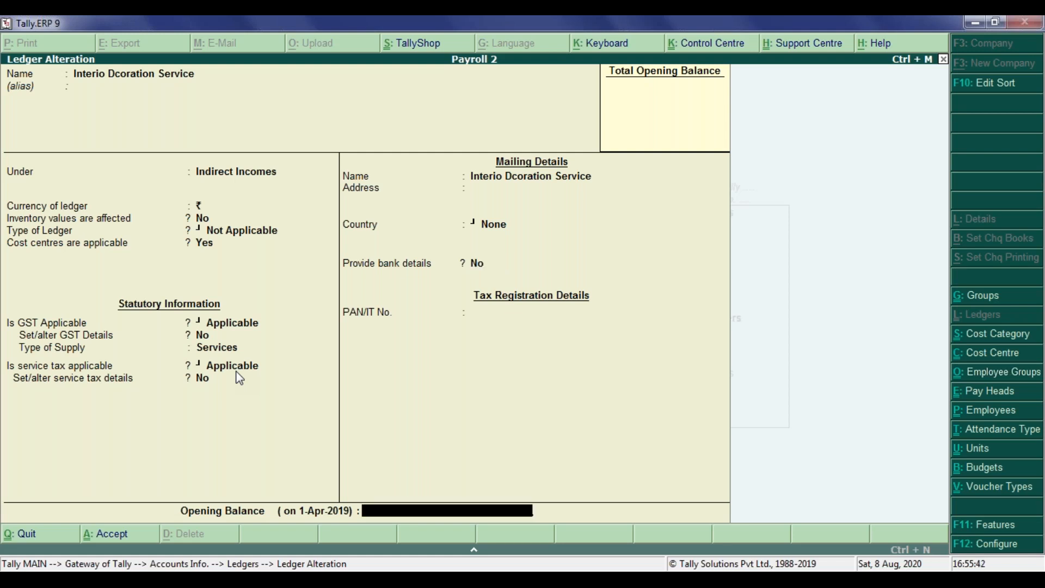
key("Return")
key("Return")
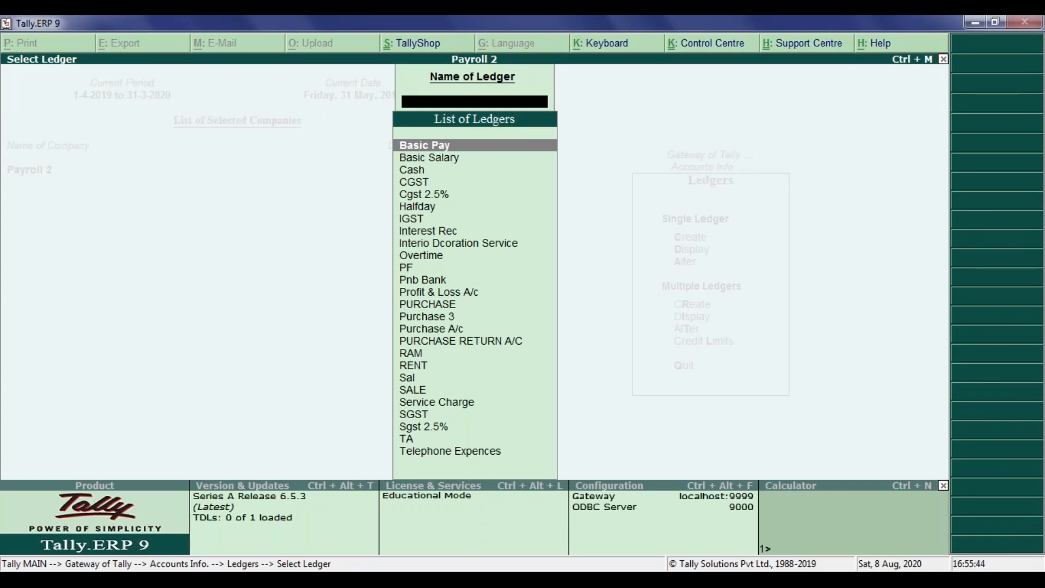
Step: Open the RAM ledger from the ledger list to examine it, then quit without saving
key("Down")
key("Down")
key("Down")
key("Down")
key("Down")
key("Down")
key("Down")
key("Down")
key("Down")
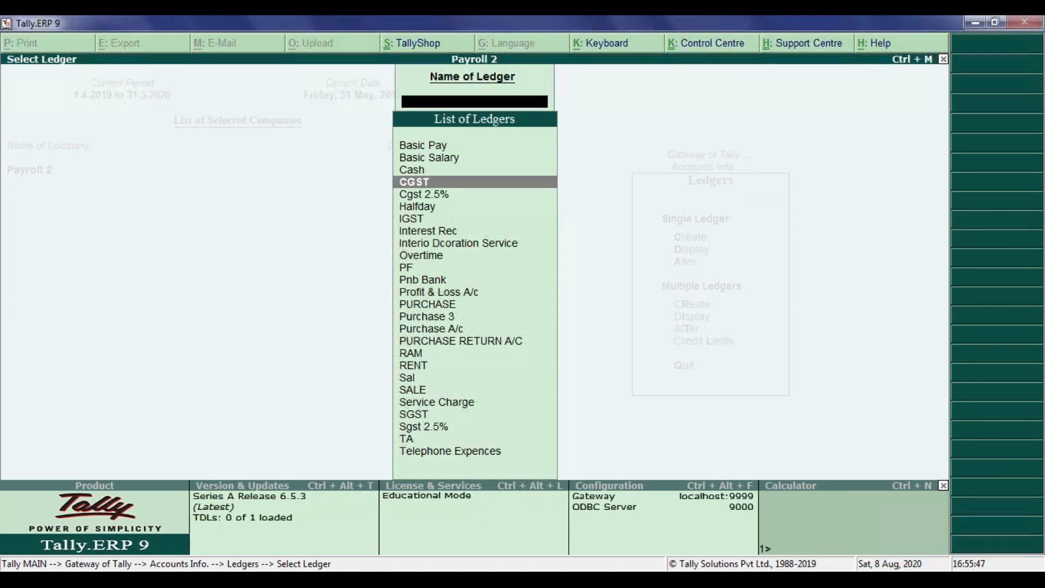
key("Down")
key("Down")
key("Down")
key("Down")
key("Down")
key("Down")
key("Down")
key("Down")
key("Down")
key("Down")
key("Down")
key("Down")
key("Down")
key("Down")
key("Down")
key("Down")
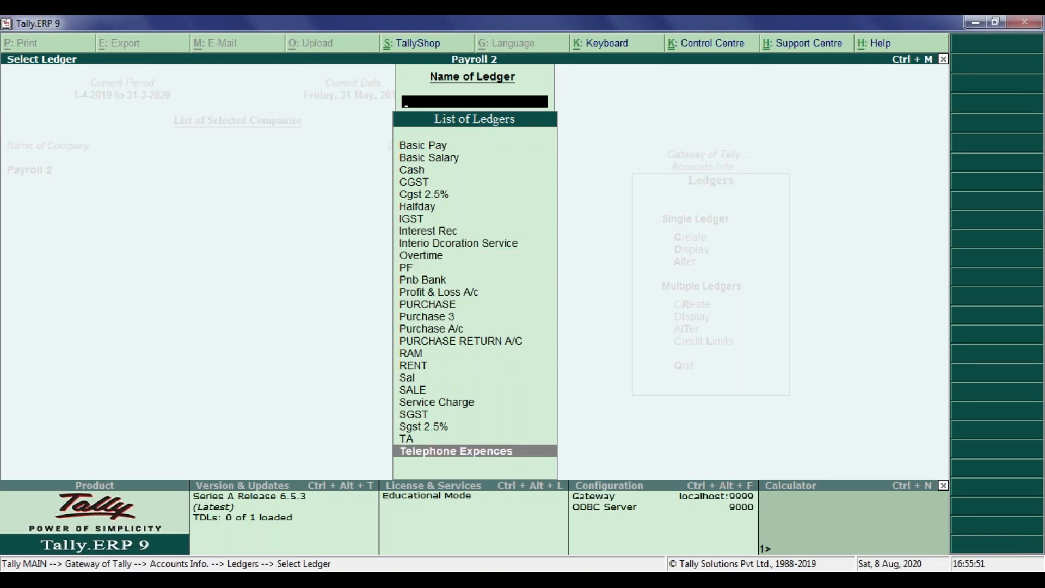
key("Up")
key("Up")
key("Up")
key("Up")
key("Up")
key("Up")
key("Up")
key("Up")
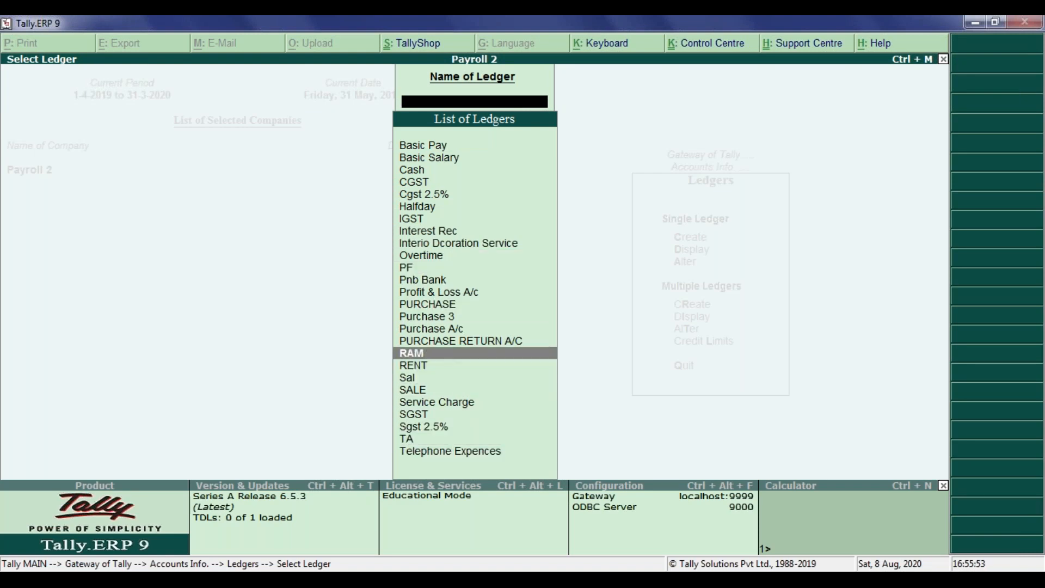
key("Return")
key("BackSpace")
key("Escape")
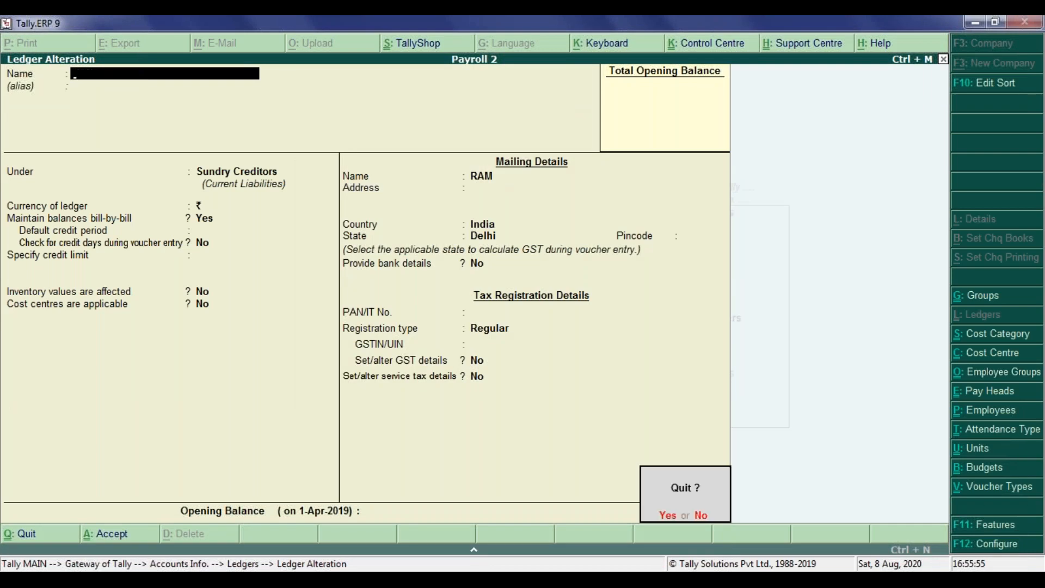
key("Return")
key("BackSpace")
key("Escape")
Step: Start creating a new ledger named Srk Craetions
key("Up")
key("Up")
key("Return")
type("Srk Craetions")
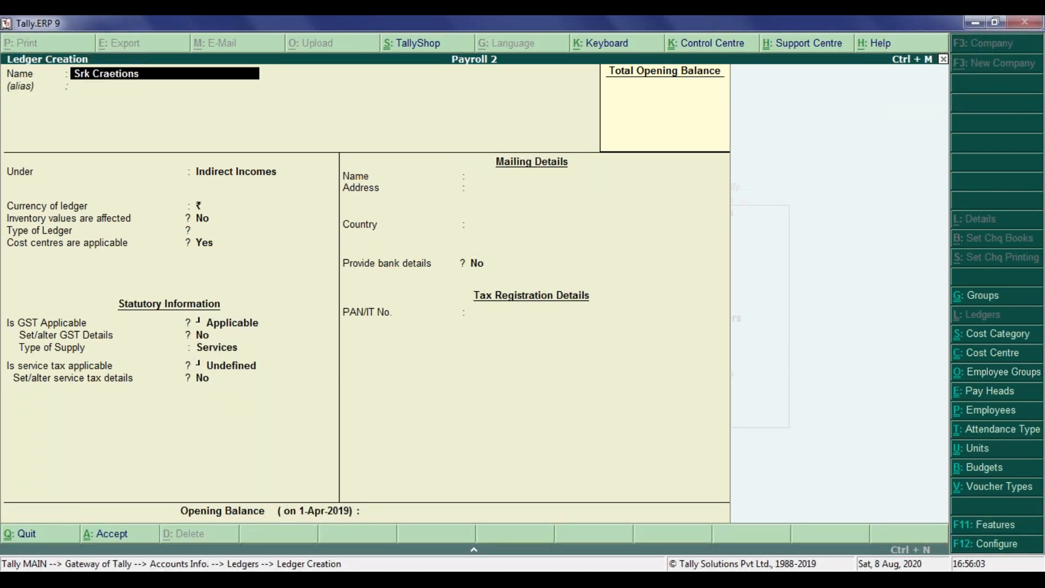
Step: Place the new ledger under the Sundry Debtors group
key("Return")
key("Return")
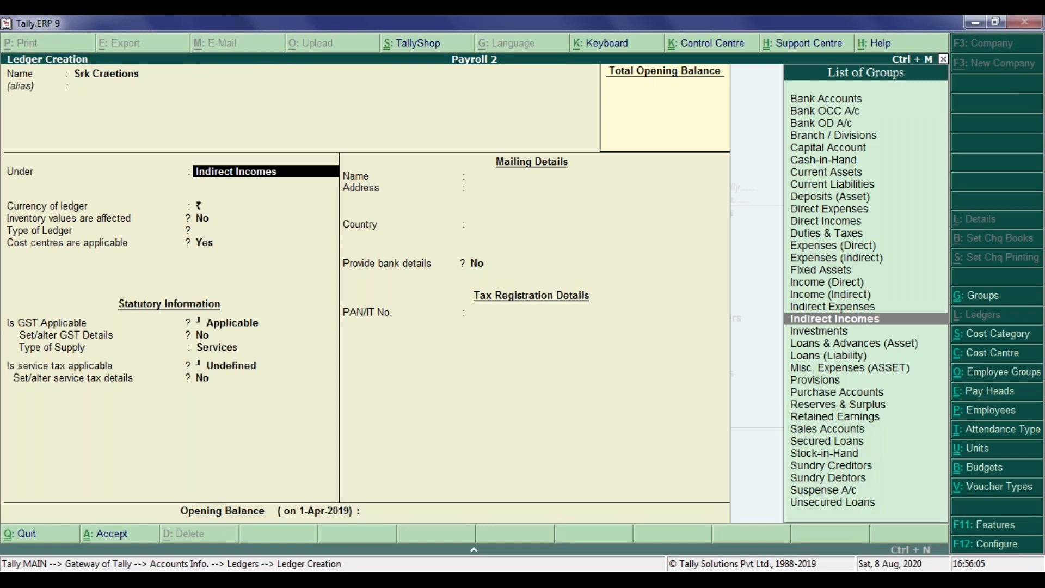
type("sund")
key("BackSpace")
key("Return")
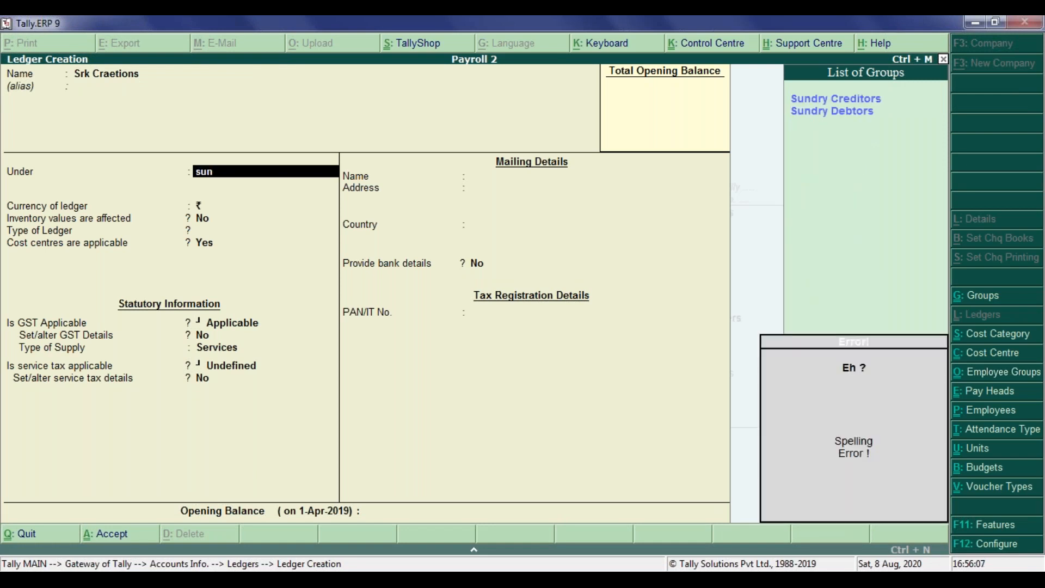
key("BackSpace")
key("BackSpace")
key("Return")
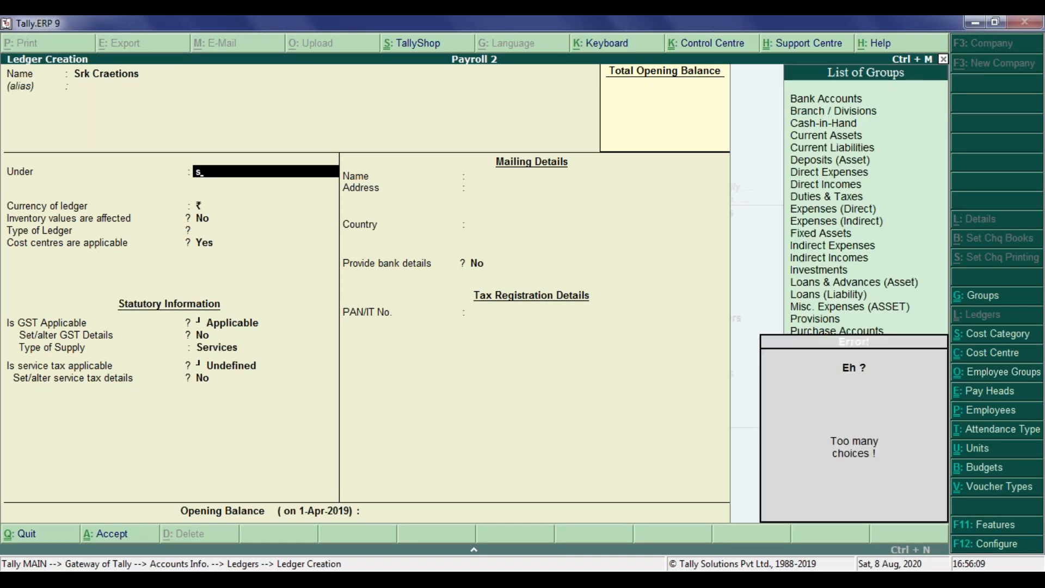
type("u")
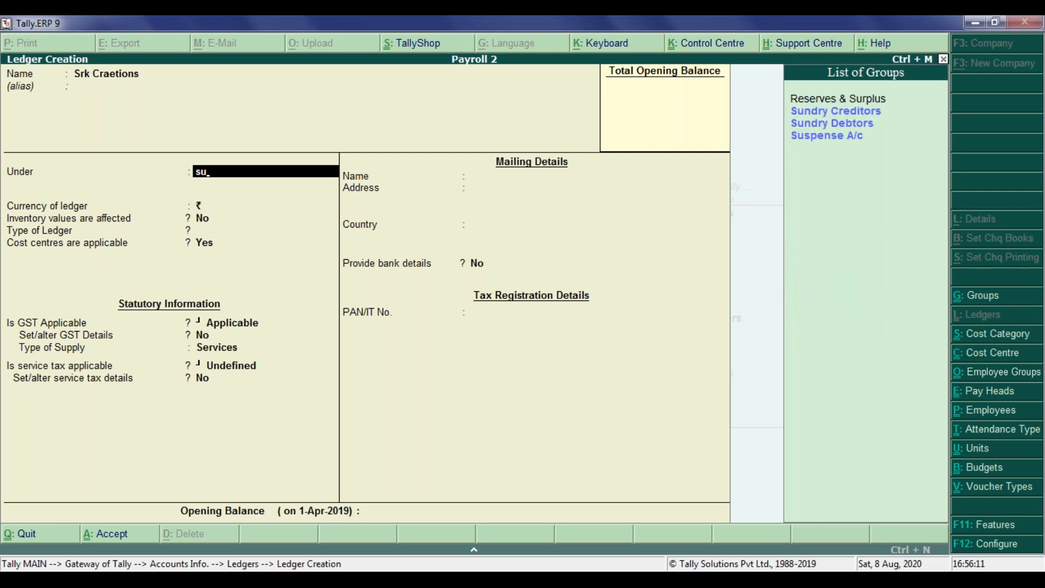
type("nd")
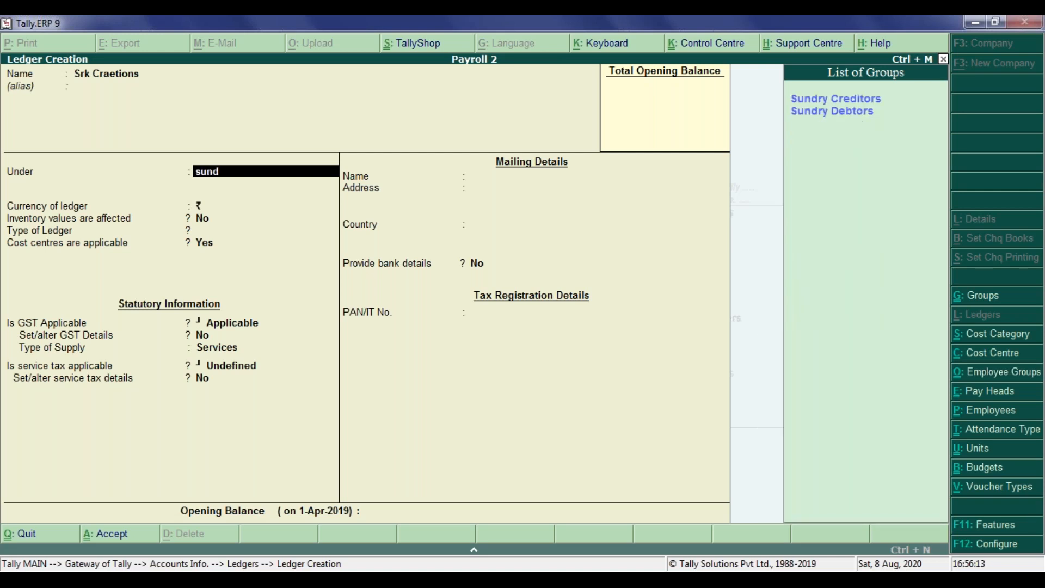
key("Return")
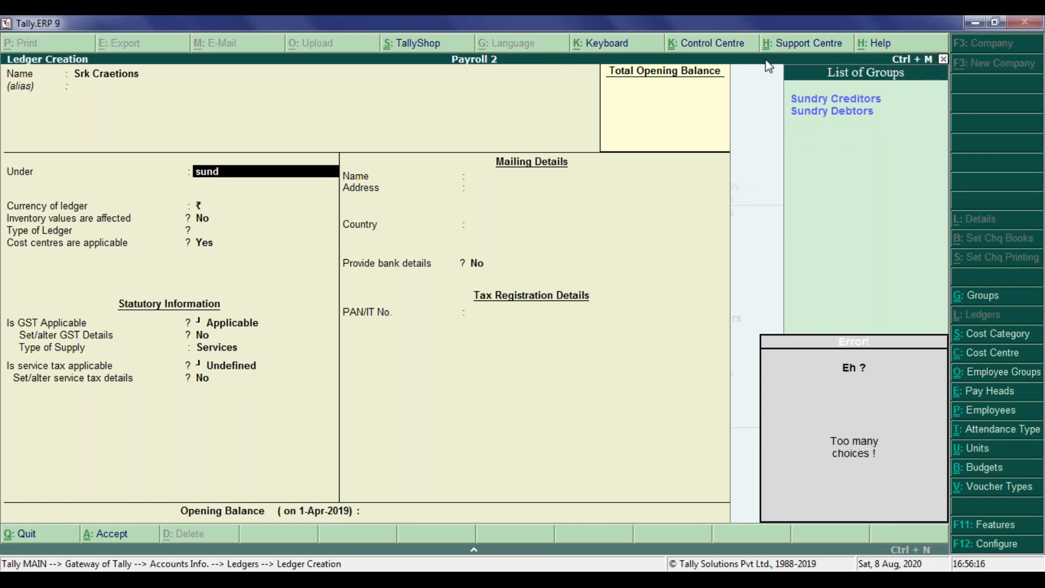
left_click(833, 111)
left_click(833, 111)
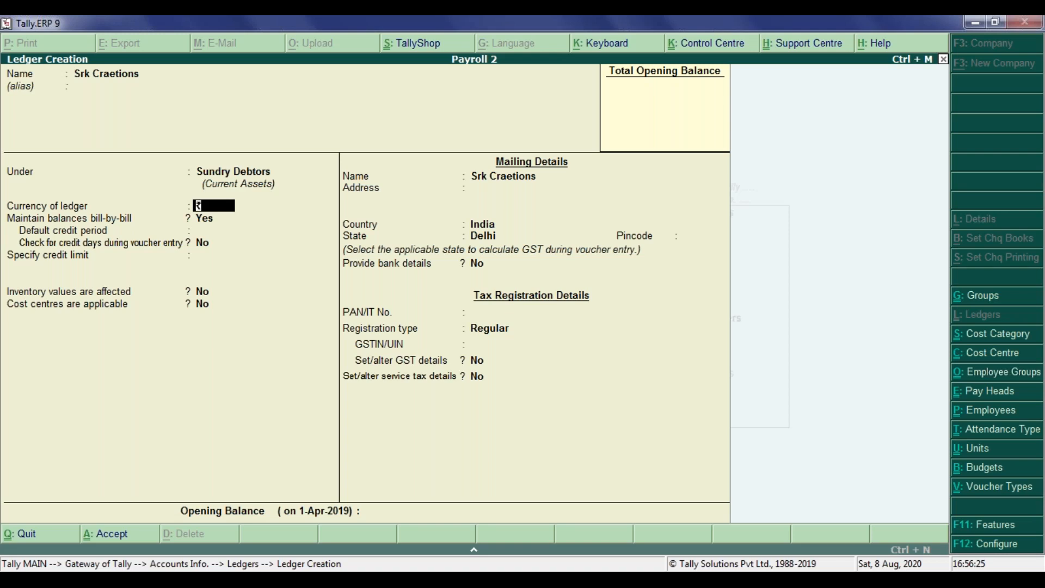
Step: Keep the ledger's remaining default details and save the ledger
key("Return")
key("Return")
key("Return")
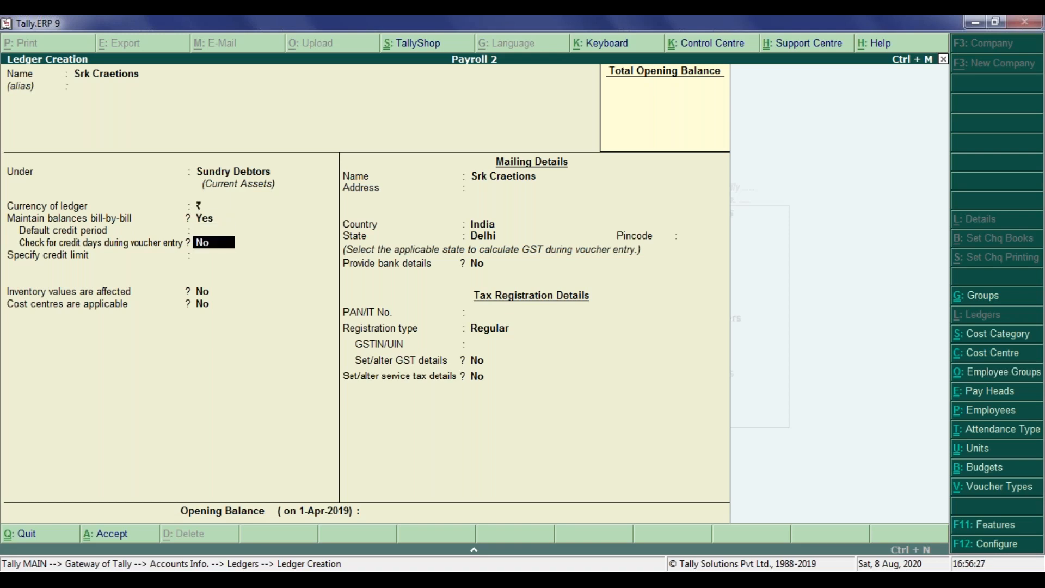
key("Return")
key("Return")
key("Return")
key("Return")
key("Return")
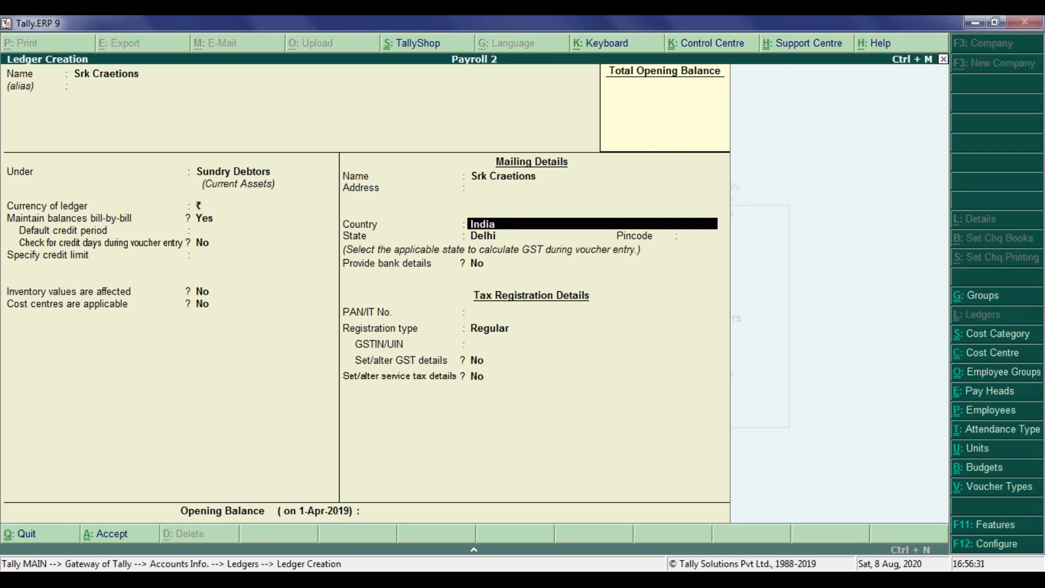
key("Return")
key("Return")
key("Return")
key("Return")
key("Return")
key("Return")
key("Return")
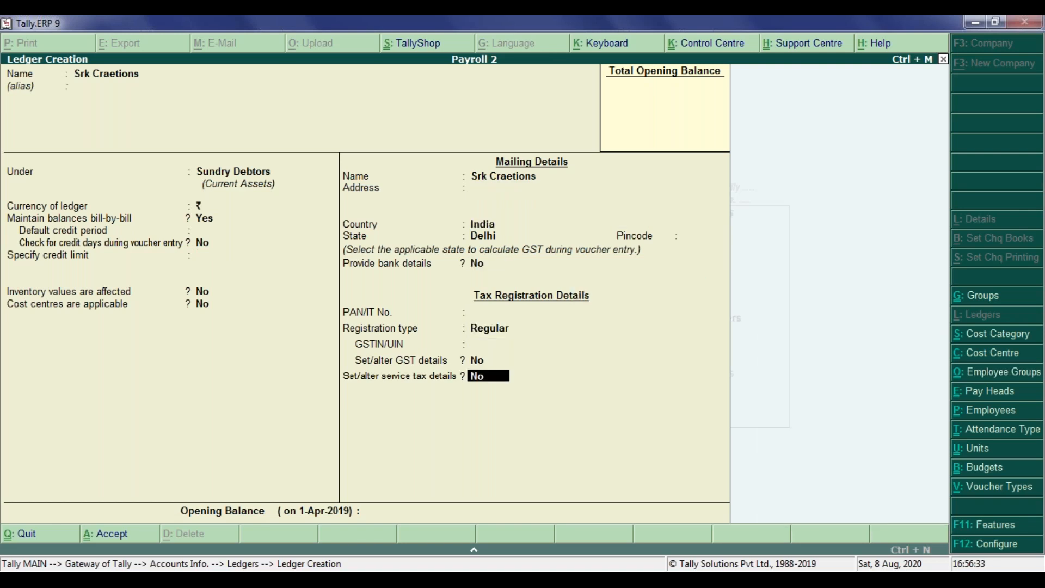
key("Return")
key("Return")
key("Return")
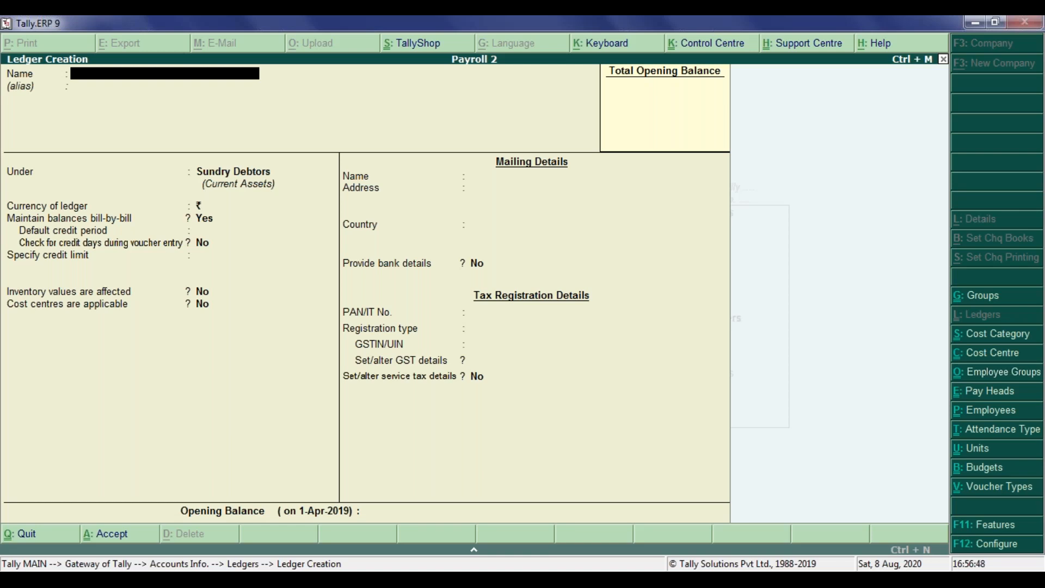
Step: Leave ledger creation and open the Service Charge ledger for alteration
key("Escape")
key("Return")
key("Down")
key("Down")
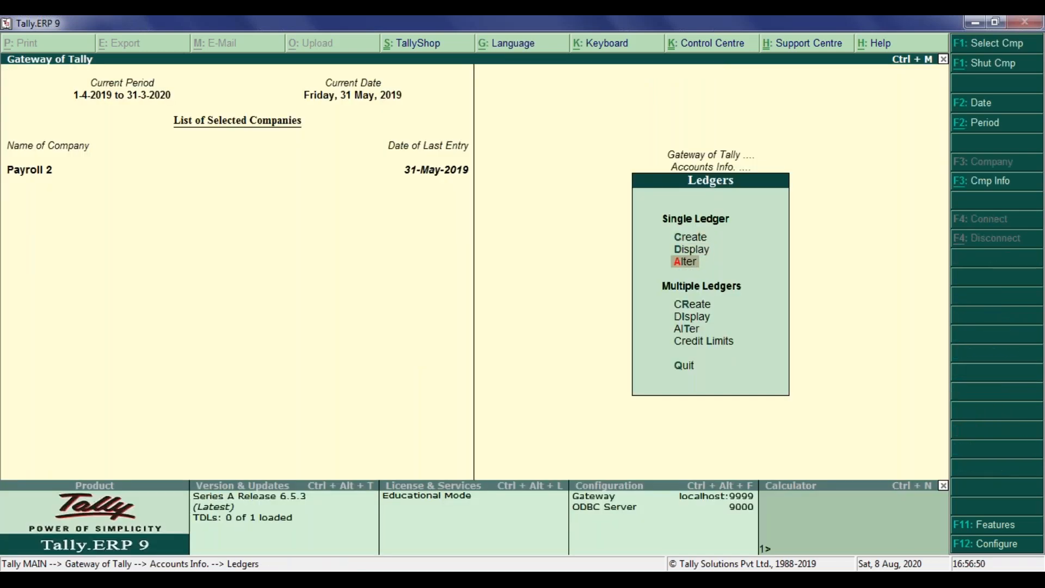
key("Return")
key("Down")
key("Down")
key("Down")
key("Down")
key("Down")
key("Down")
key("Down")
key("Down")
key("Down")
key("Down")
key("Down")
key("Down")
key("Down")
key("Down")
key("Down")
key("Down")
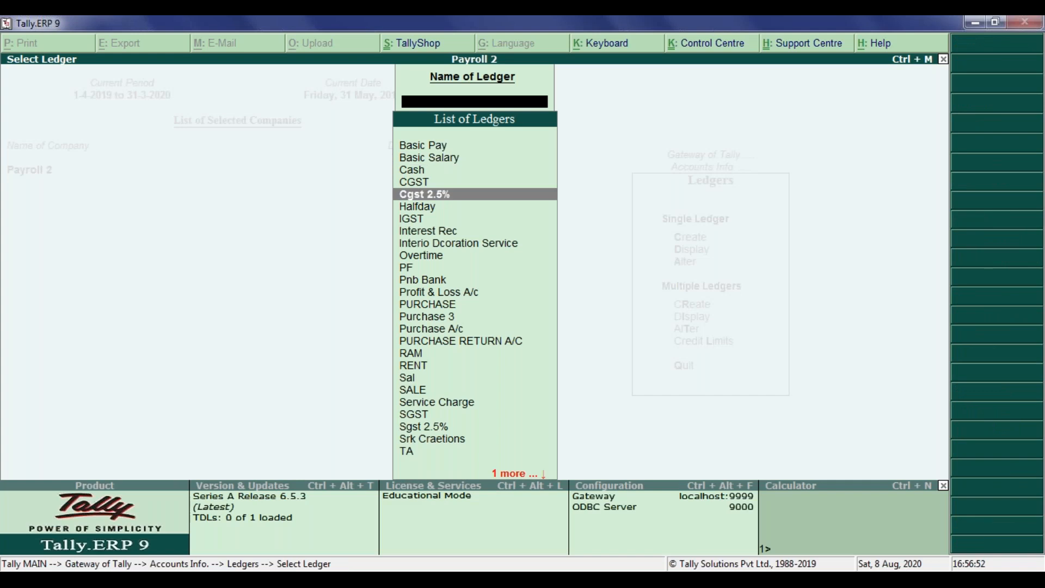
key("Down")
key("Down")
key("Down")
key("Down")
key("Down")
key("Return")
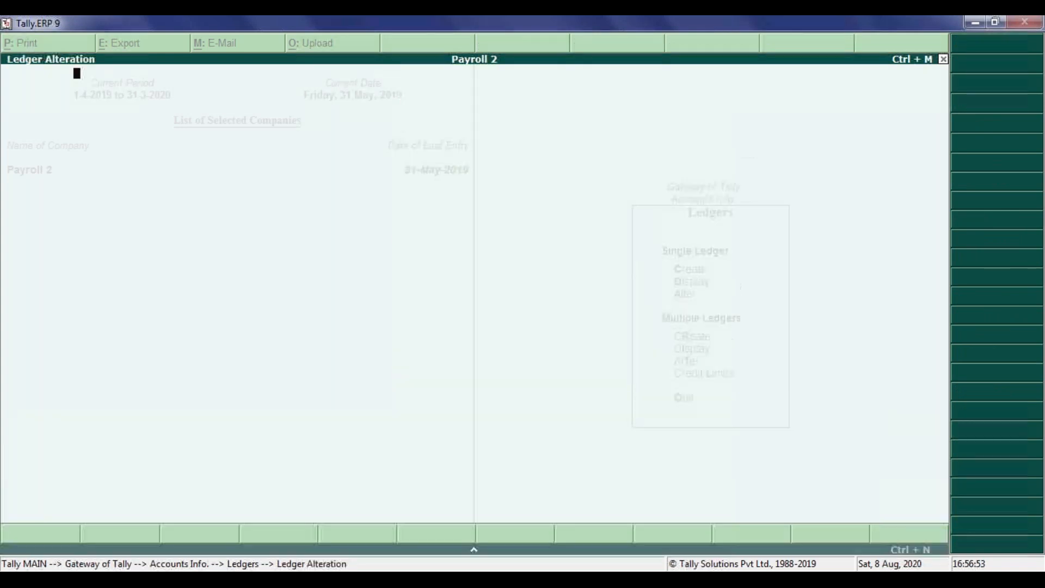
Step: Rename the ledger to Service Tax
type("Service c")
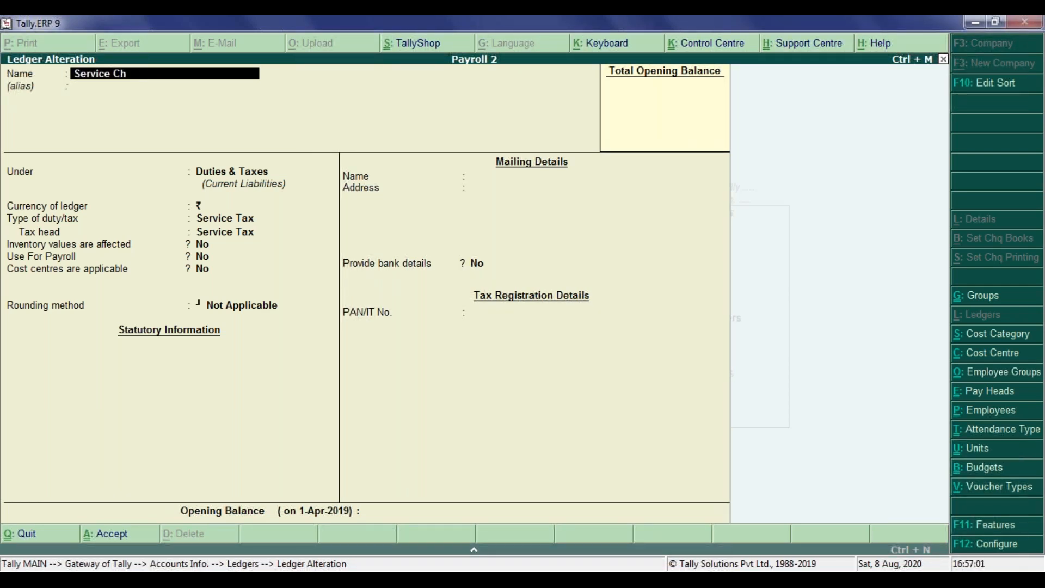
type("Tax")
key("Return")
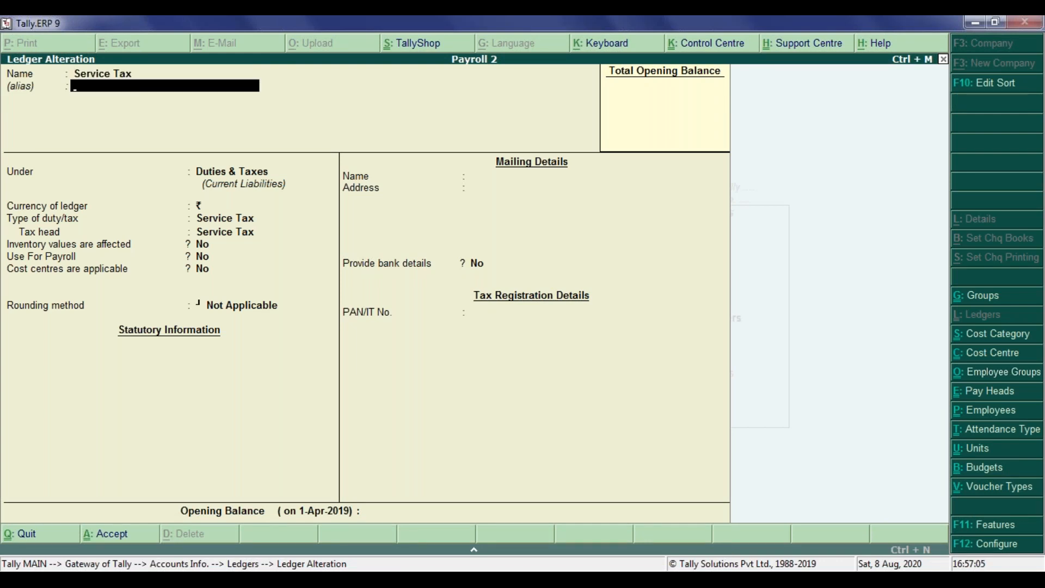
Step: Keep the ledger under Duties & Taxes with Service Tax as type of duty and save it
key("Return")
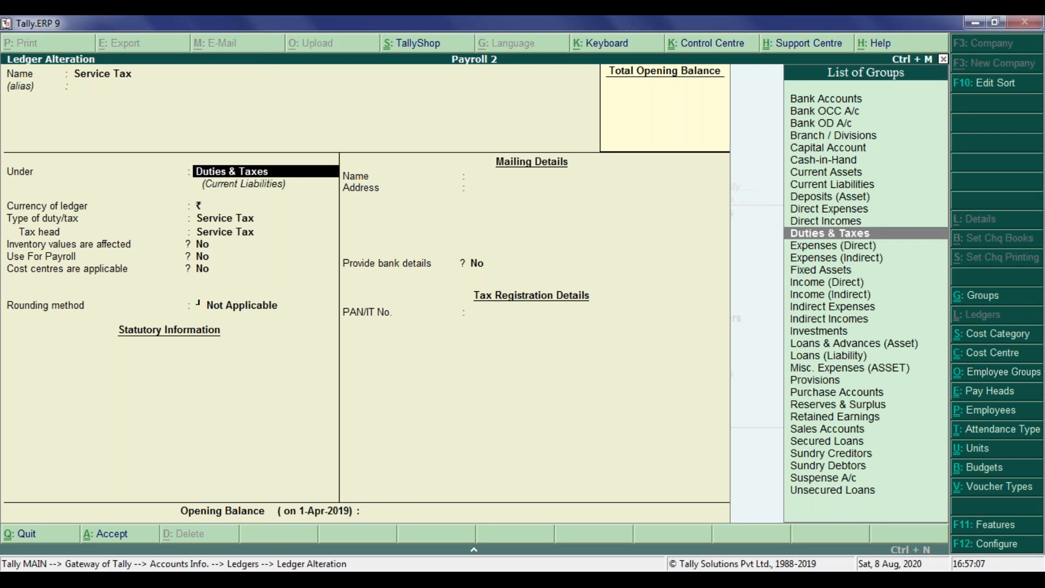
key("Return")
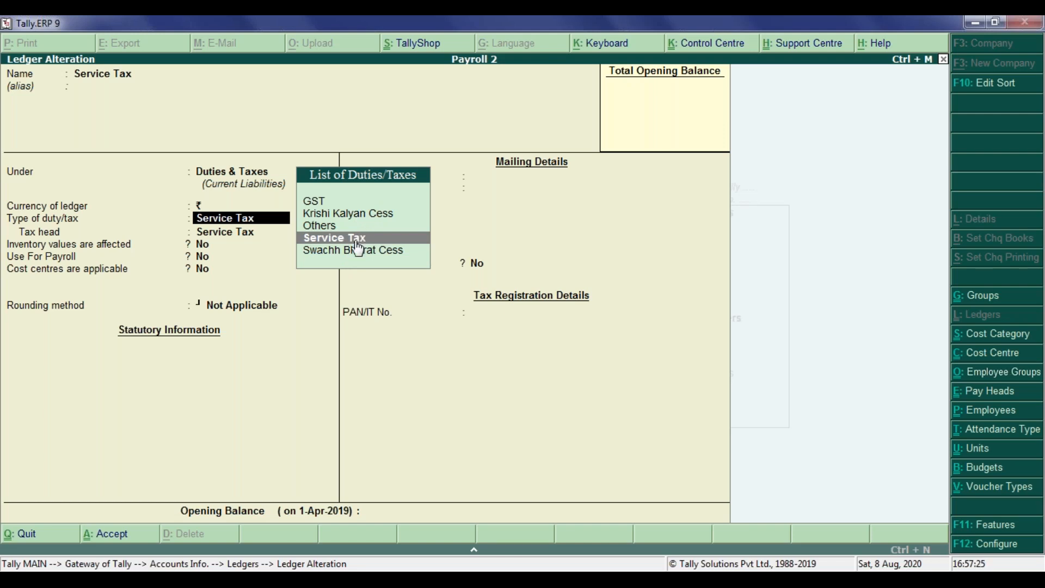
key("Return")
key("Return")
key("Return")
key("Return")
key("Return")
key("Return")
key("Return")
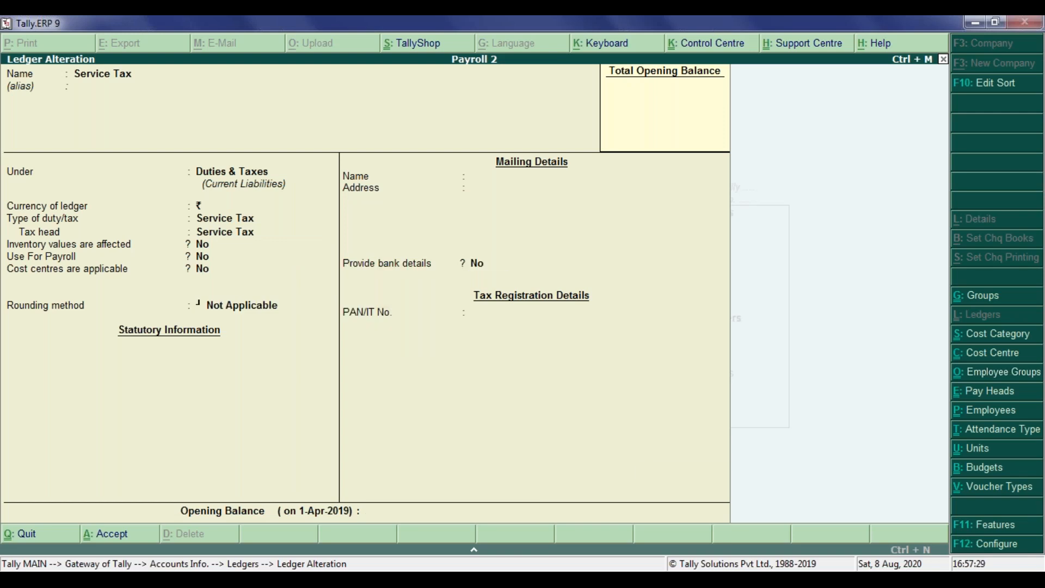
key("Return")
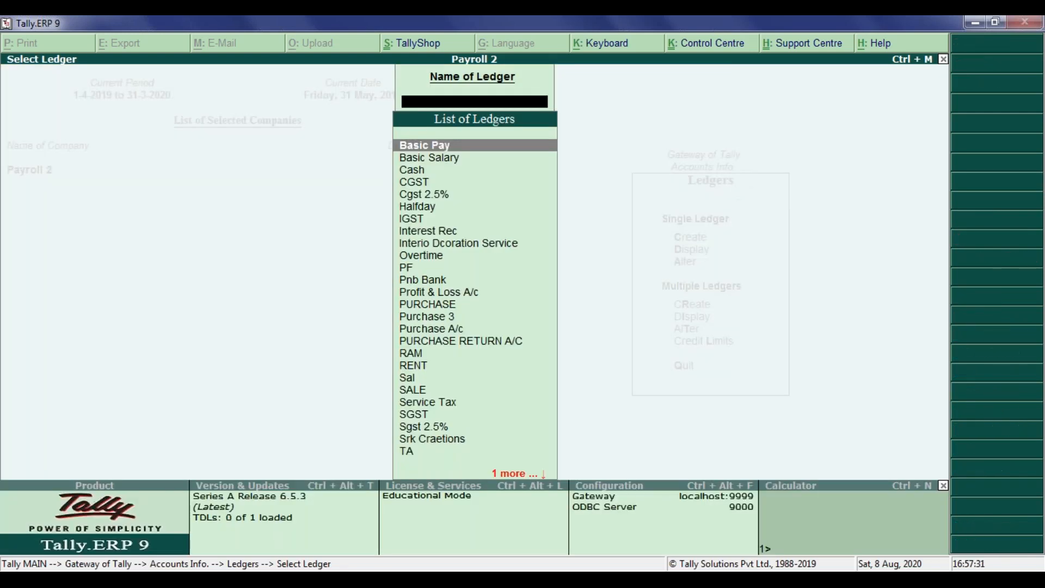
Step: Search the ledger list for names starting with K and S
type("K")
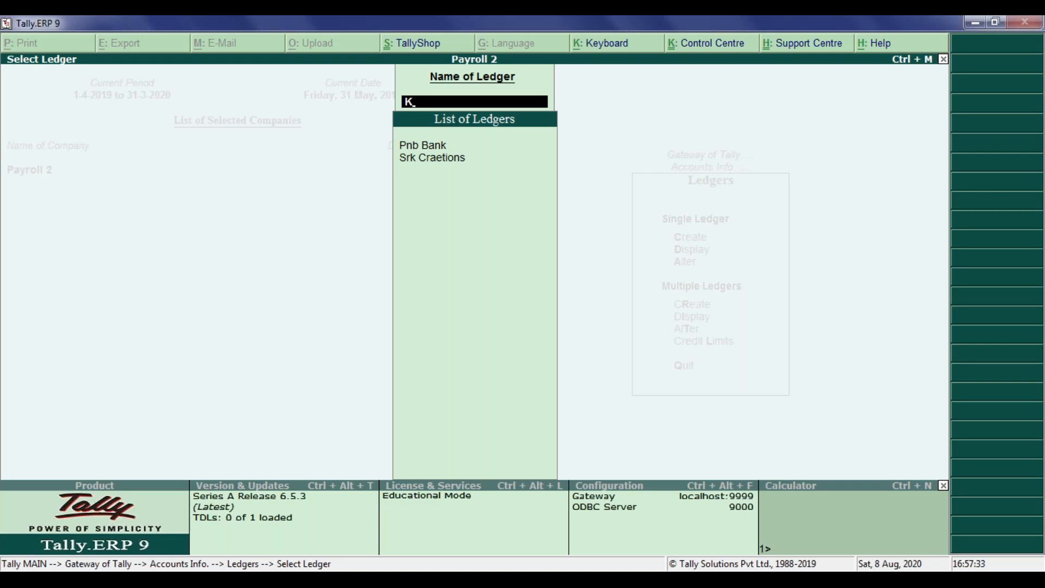
key("BackSpace")
type("S")
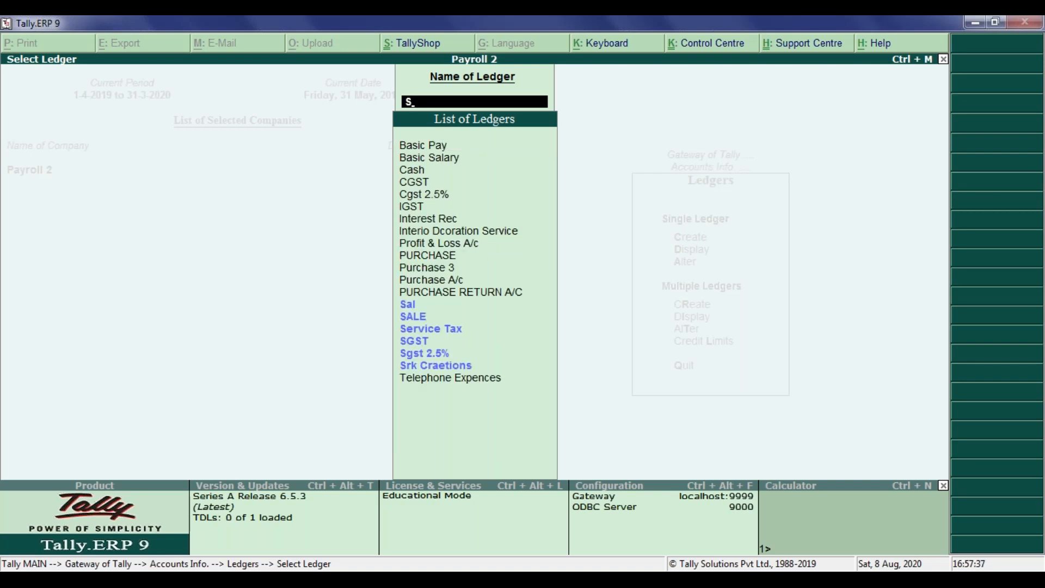
key("BackSpace")
Step: Start creating a new ledger named Swachh Bharat Cess
key("Escape")
key("Up")
key("Up")
key("Return")
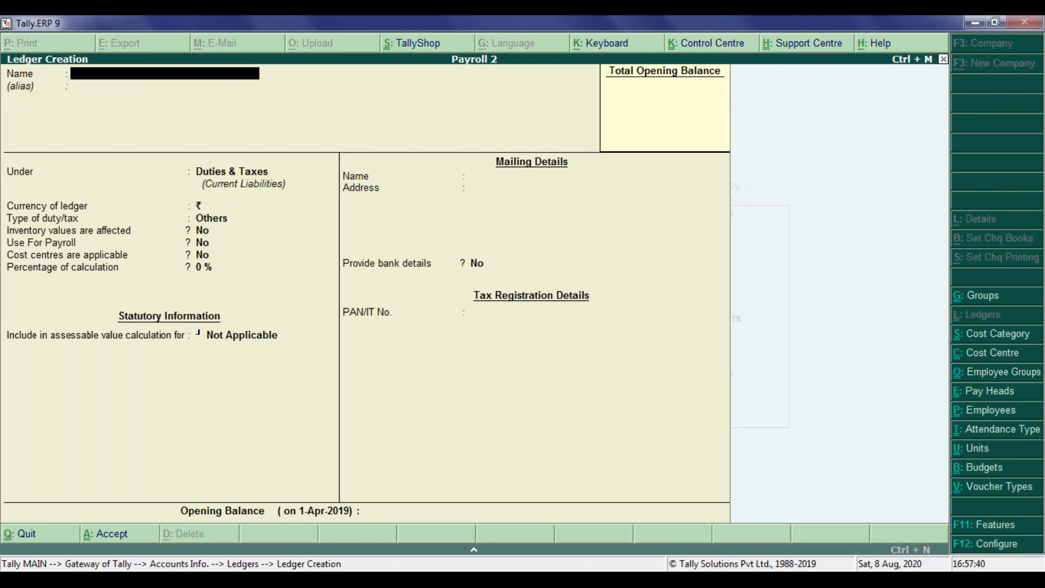
type("Swachh Bharat")
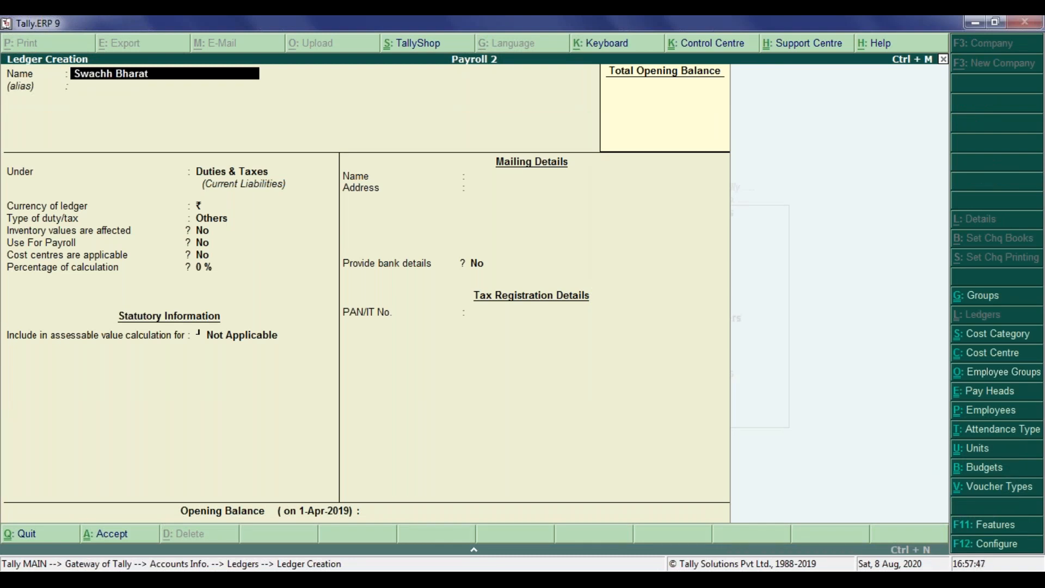
type(" Cess")
key("Return")
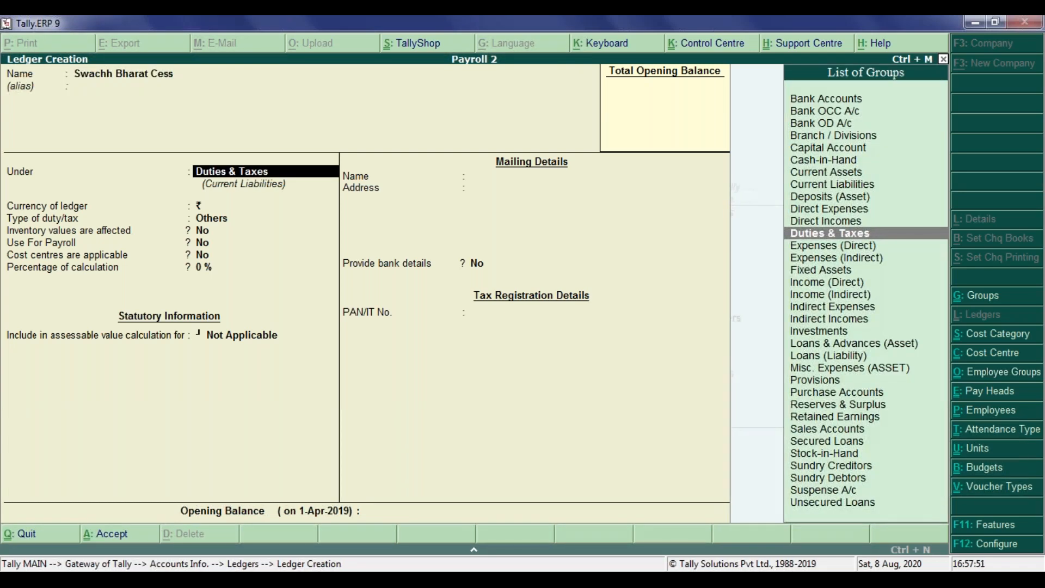
Step: Keep the group Duties & Taxes, set the type of duty to Swachh Bharat Cess, and save the ledger
key("Return")
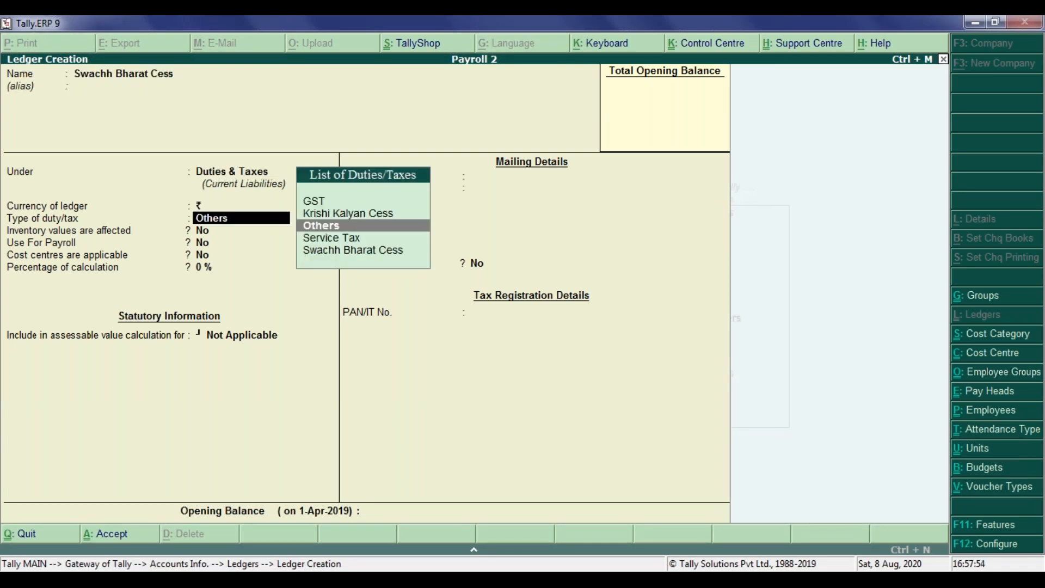
key("Down")
key("Down")
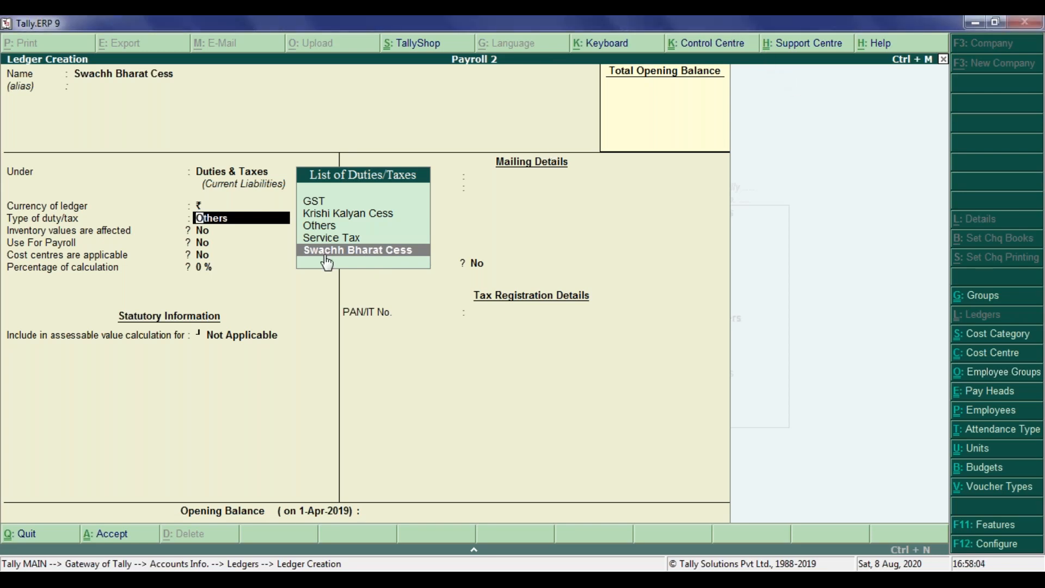
key("Return")
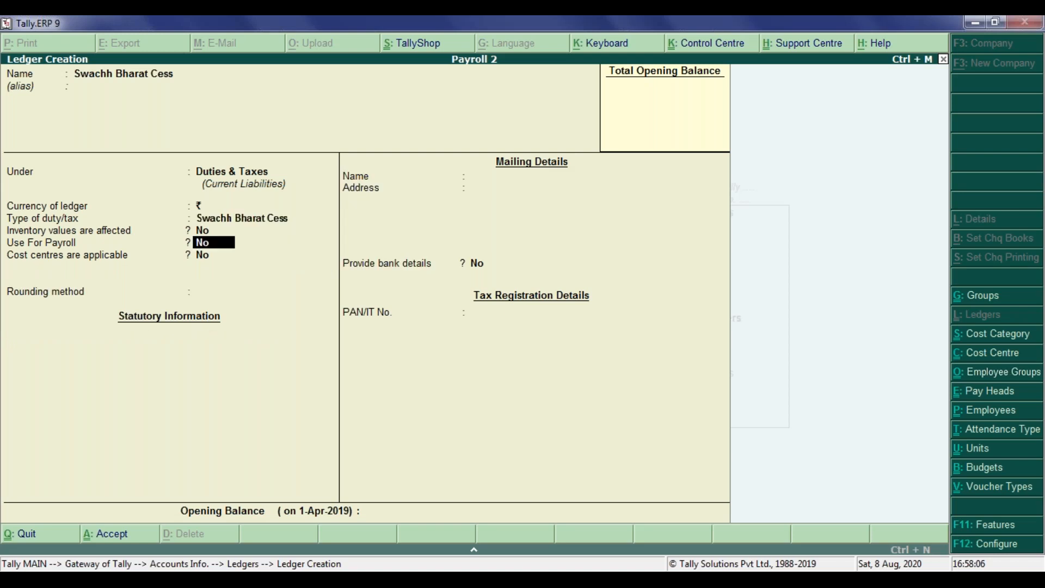
key("Return")
key("Return")
key("Return")
key("Return")
key("Return")
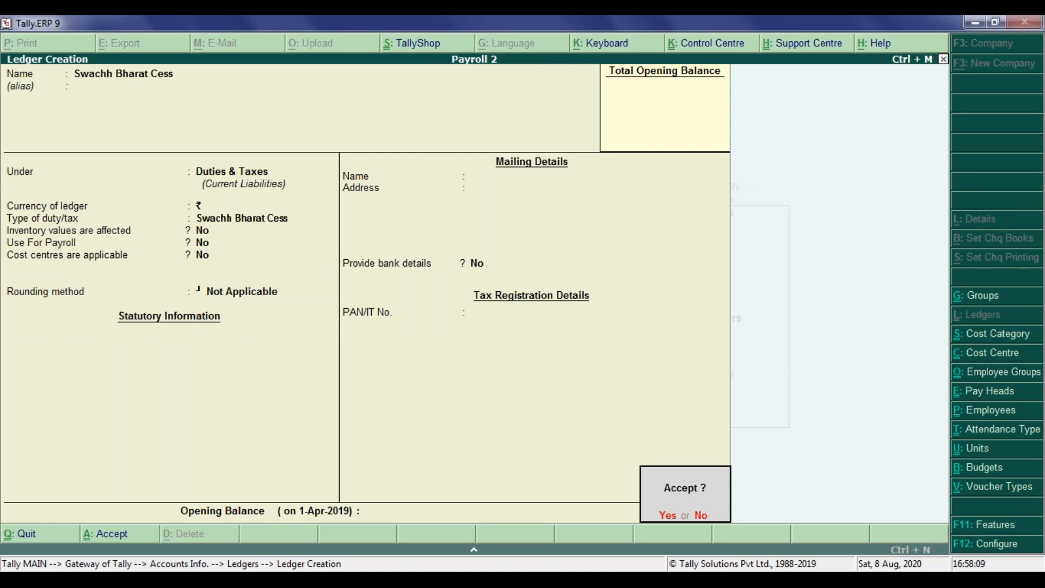
key("Return")
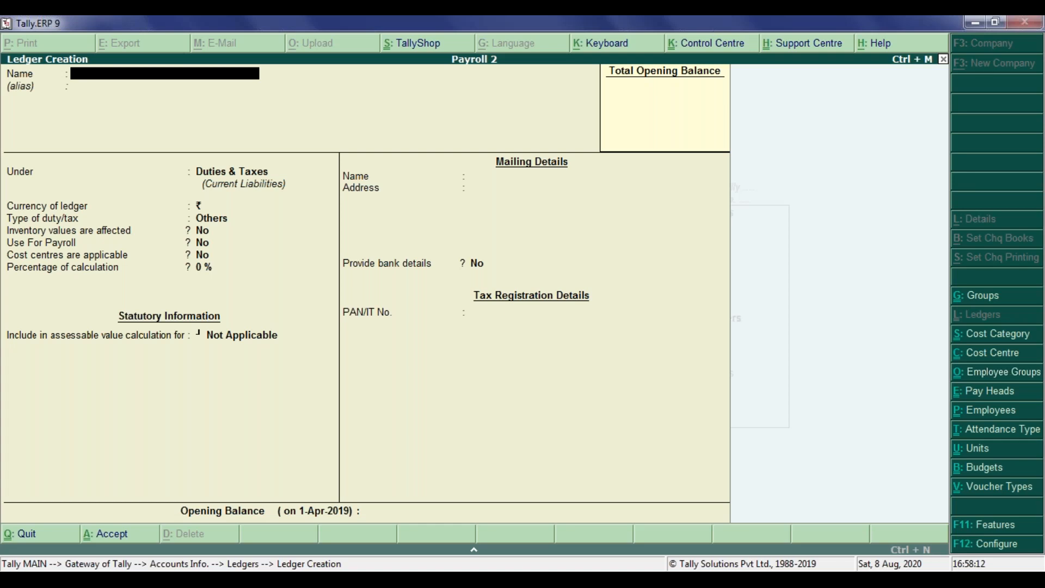
Step: Start creating another ledger named Krishi Kalyan Cess
type("Krishi Kalyan cess")
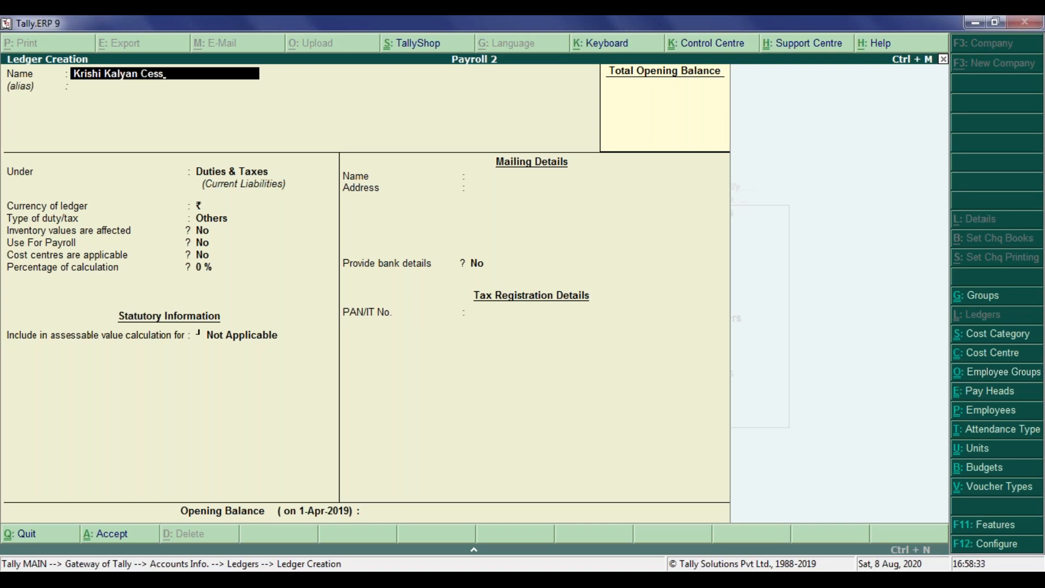
key("Return")
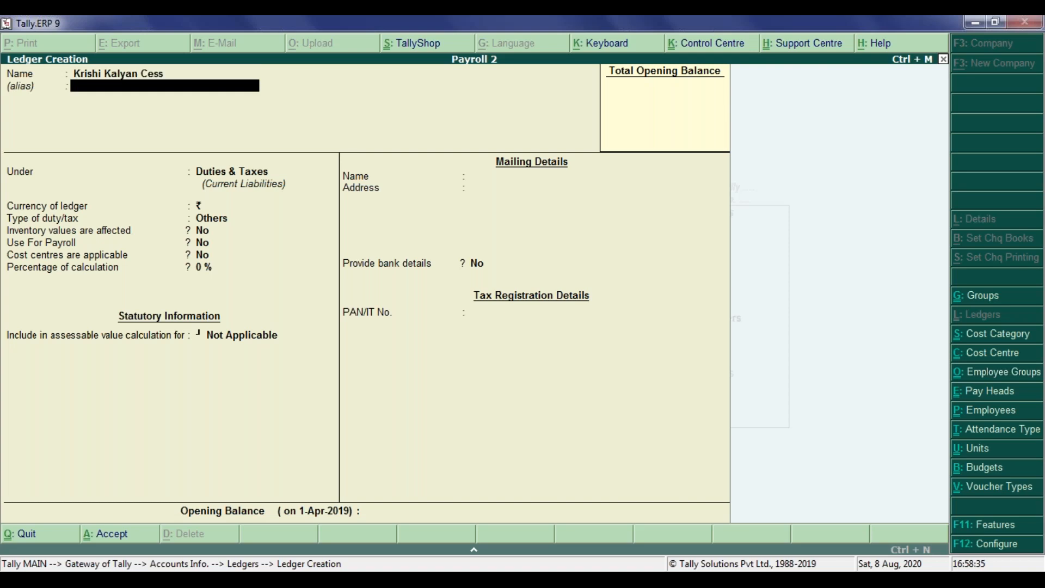
Step: Keep the group Duties & Taxes, set the type of duty to Krishi Kalyan Cess, and save the ledger
key("Return")
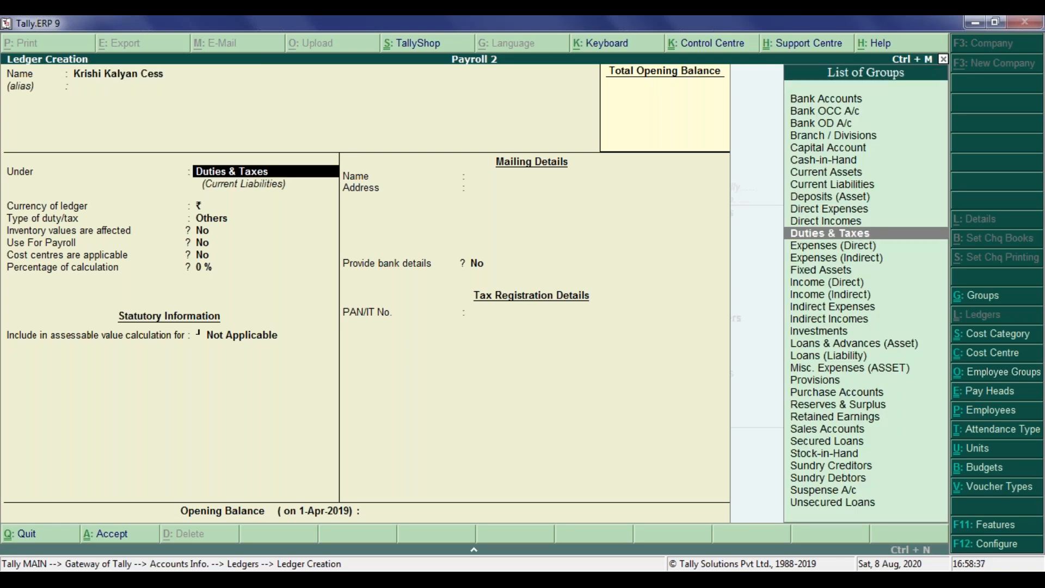
key("Return")
key("Return")
key("Up")
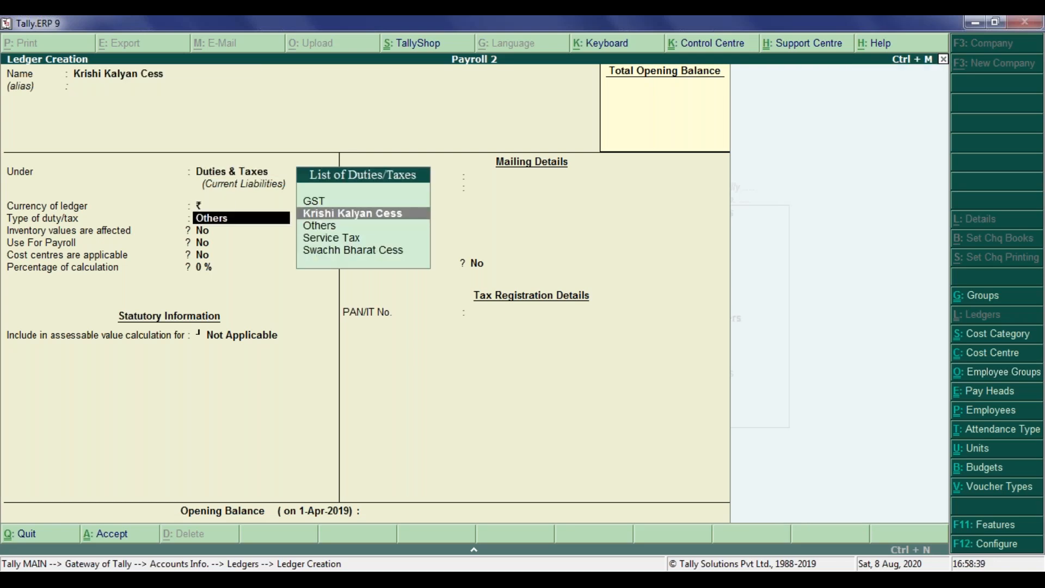
key("Return")
key("Return")
key("Return")
key("Return")
key("Return")
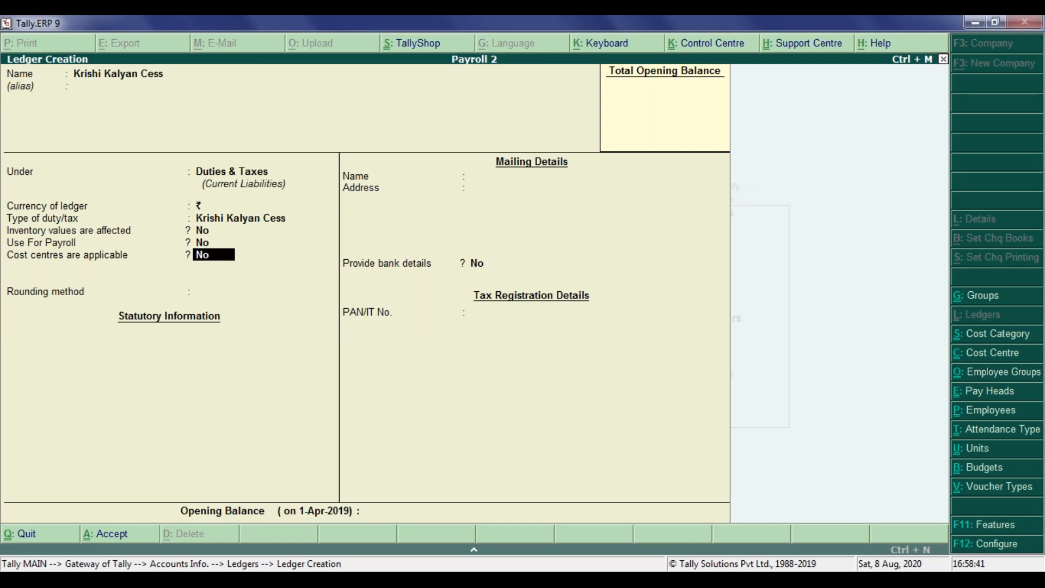
key("Return")
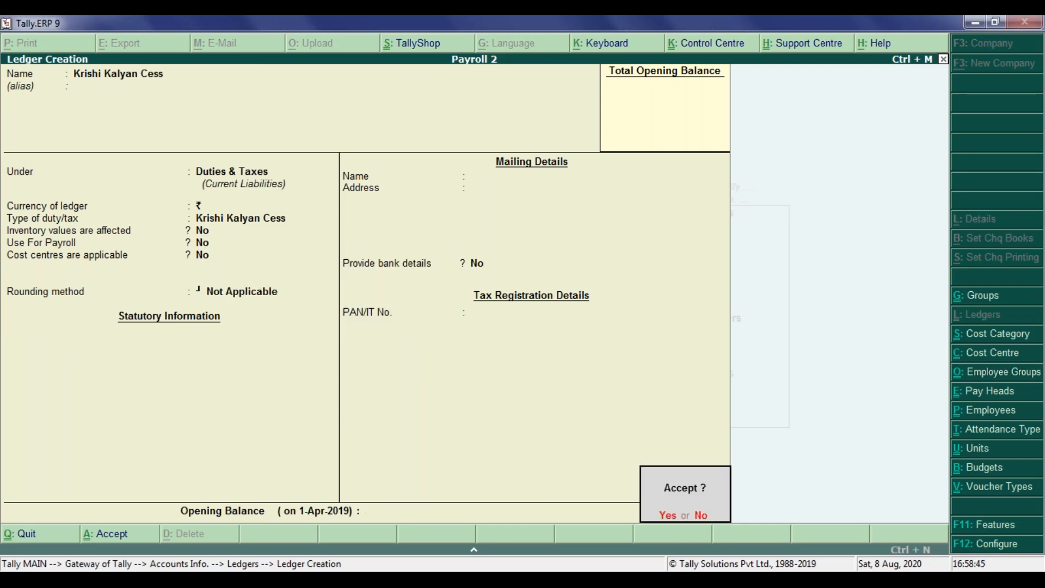
key("Return")
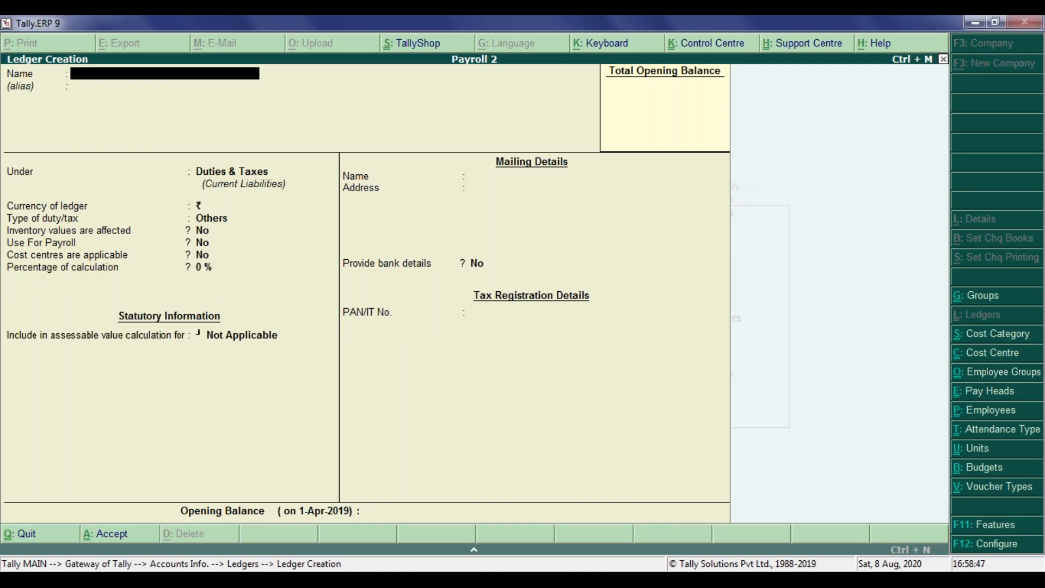
Step: Page back through the recently saved ledgers to review them, then quit back to the Gateway of Tally
key("Page_Up")
key("Page_Up")
key("Page_Up")
key("Page_Up")
key("Page_Up")
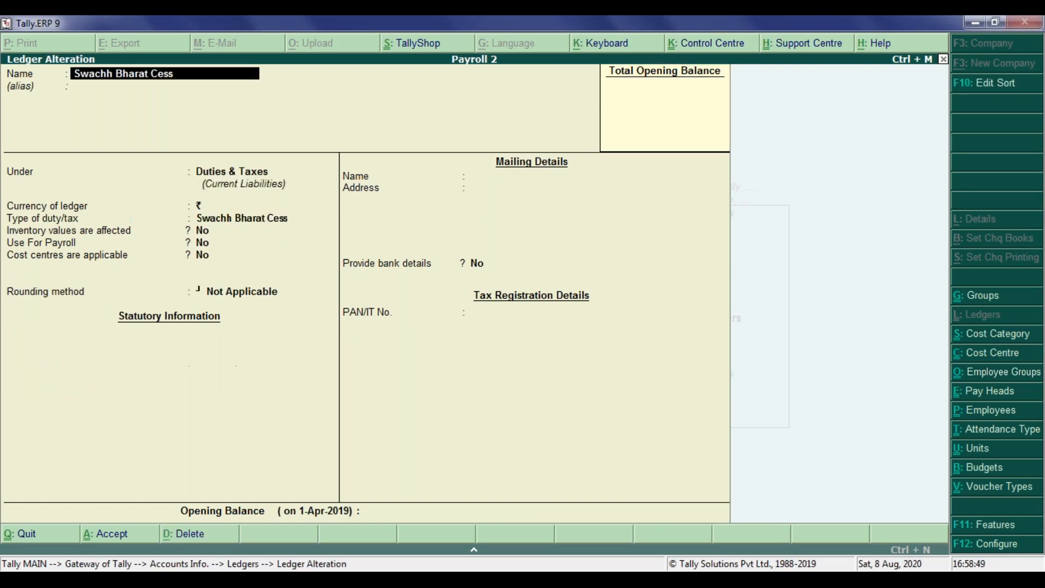
key("Page_Down")
key("Page_Down")
key("Page_Down")
key("Page_Up")
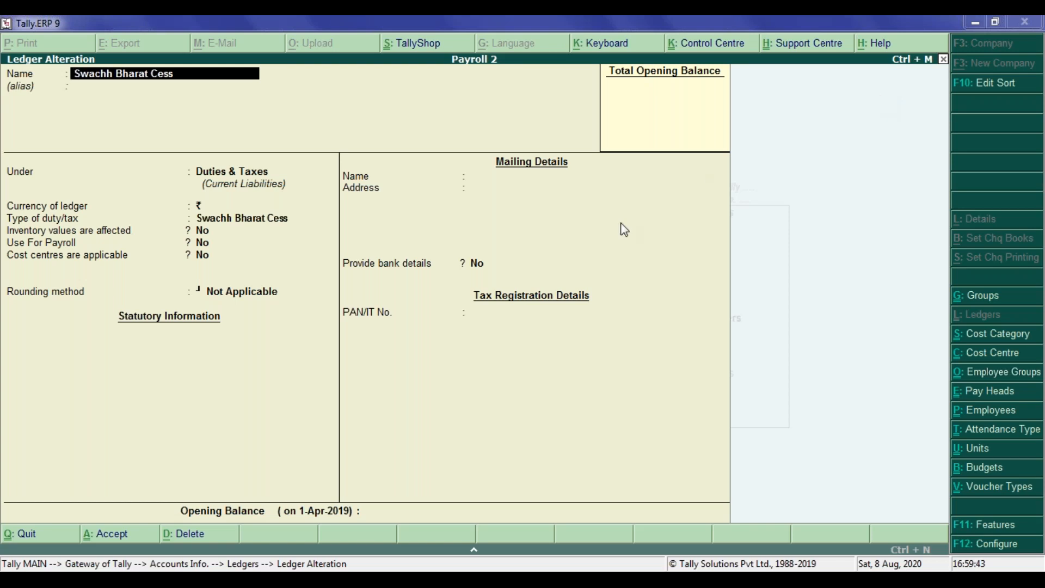
key("Escape")
key("Escape")
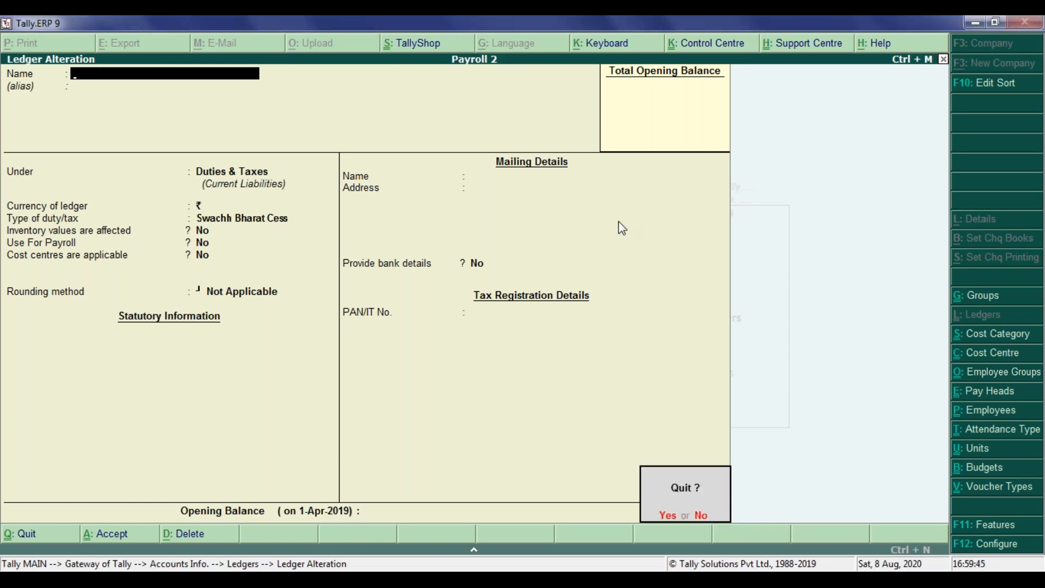
key("Return")
key("Escape")
key("Return")
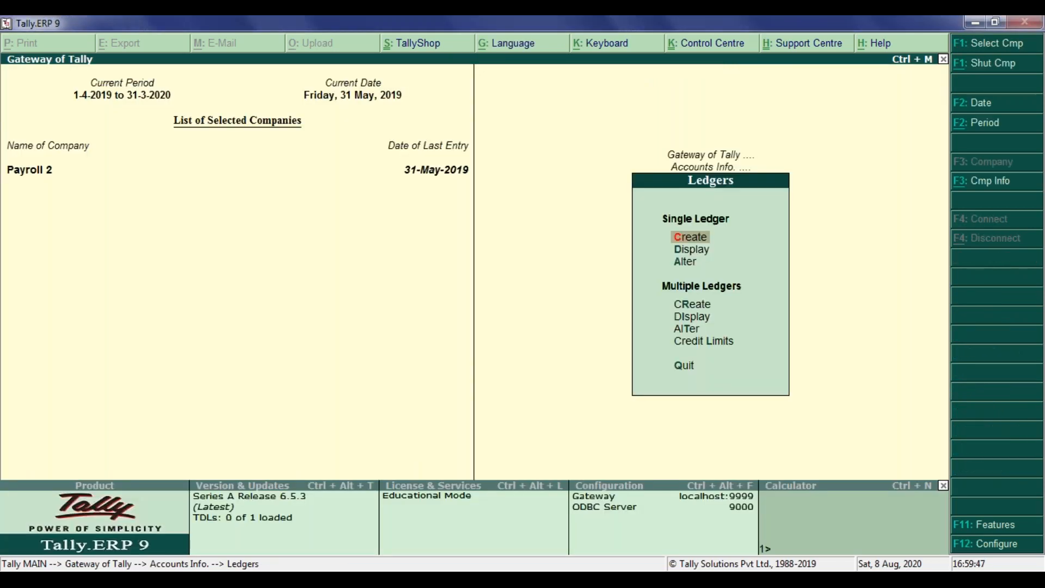
key("Escape")
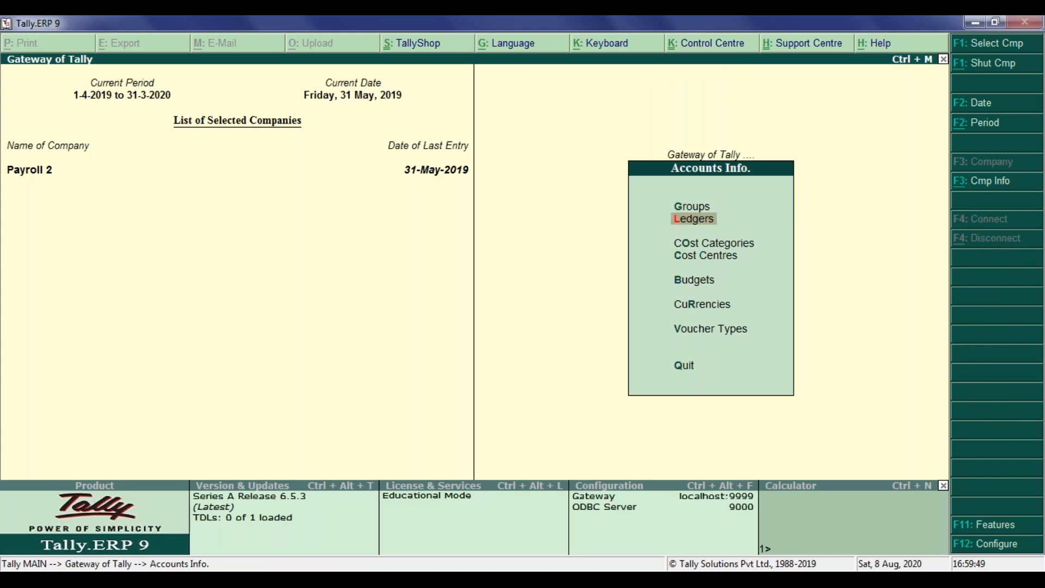
key("Escape")
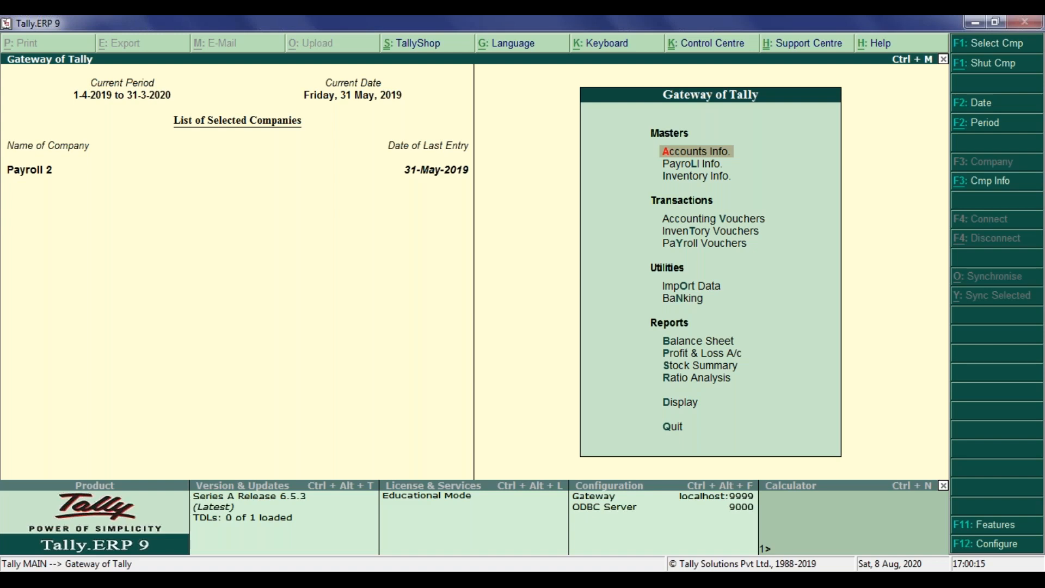
Step: Open accounting voucher entry and switch to a Receipt voucher
left_click(667, 226)
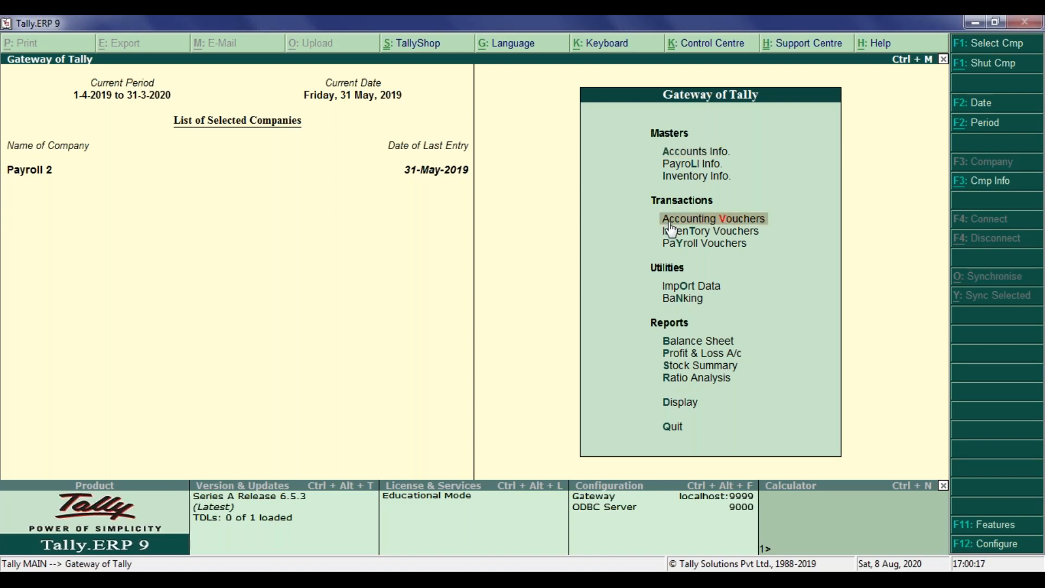
left_click(671, 225)
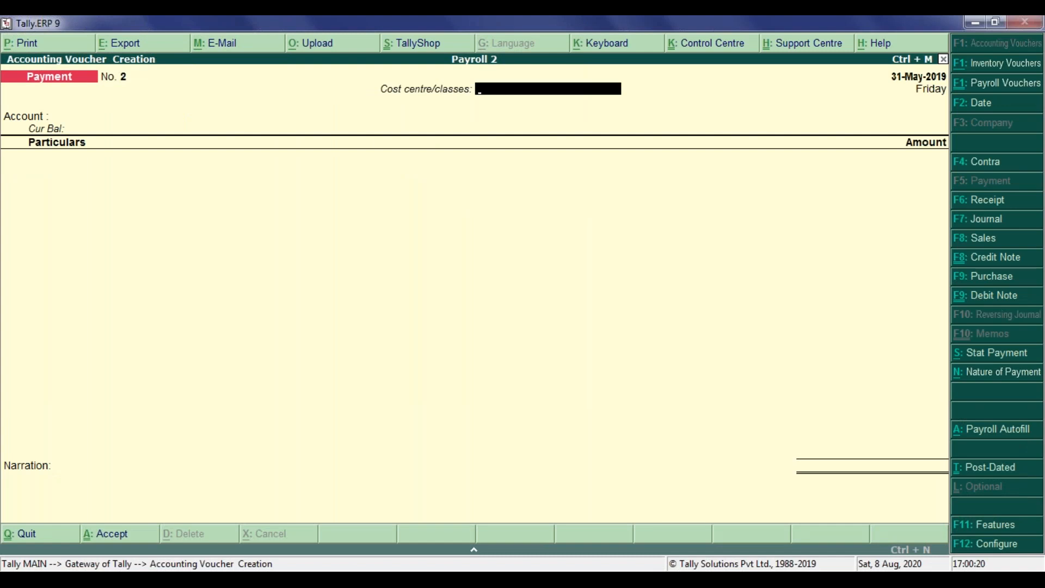
key("F6")
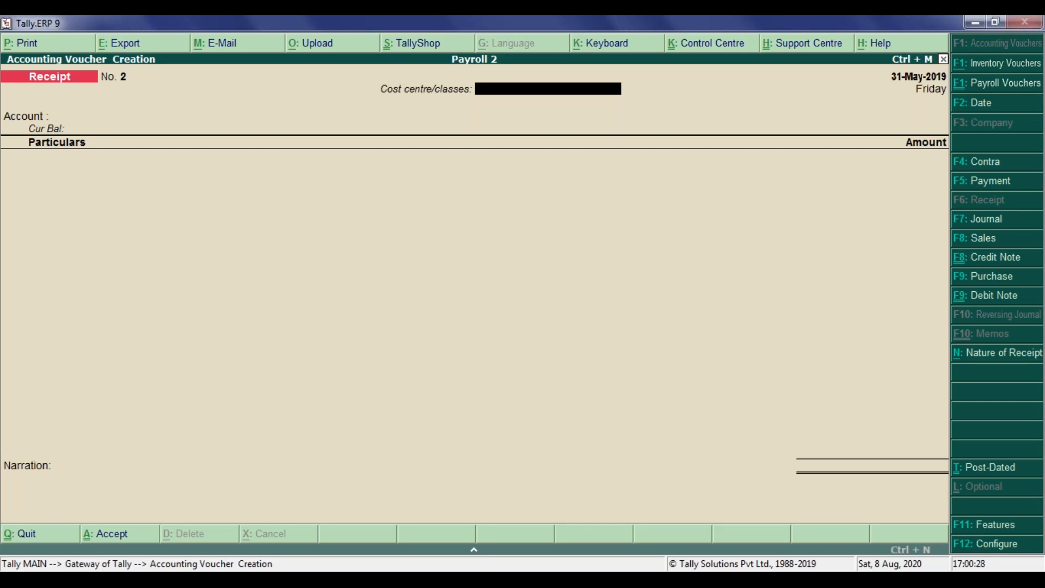
Step: Set the receipt voucher's account to Pnb Bank
key("Return")
type("Ca")
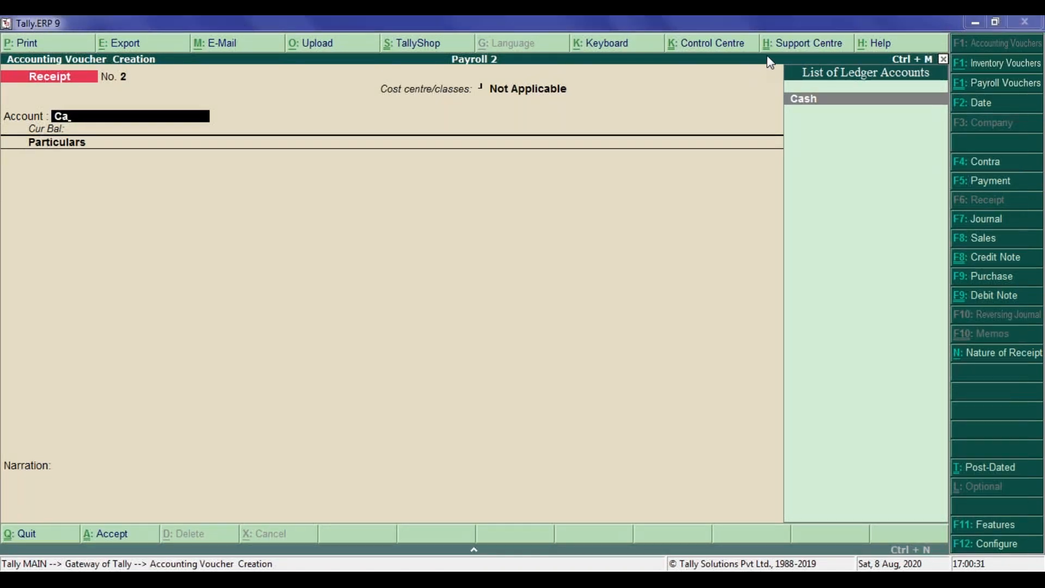
key("BackSpace")
key("BackSpace")
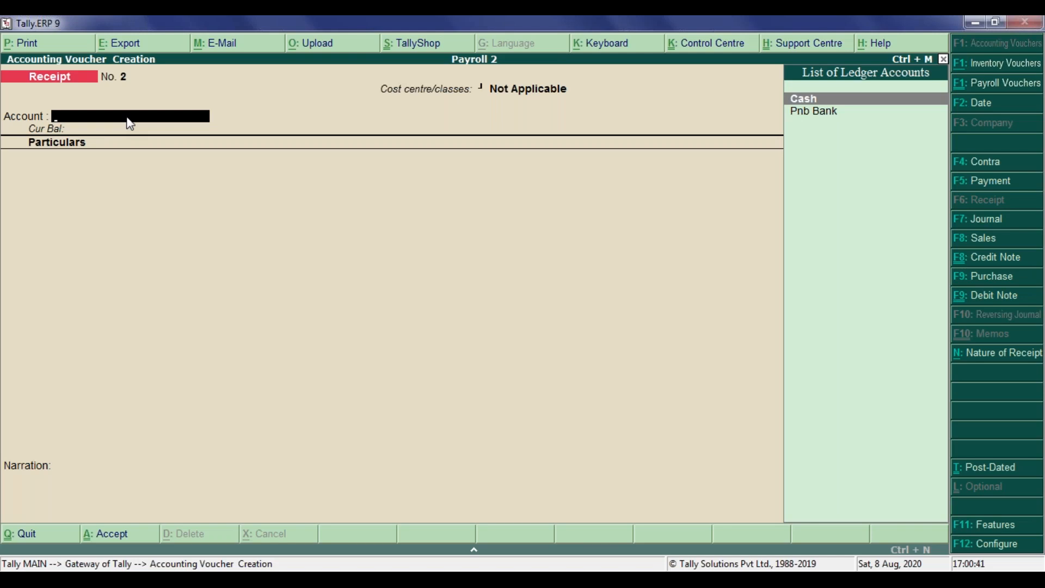
key("Down")
key("Return")
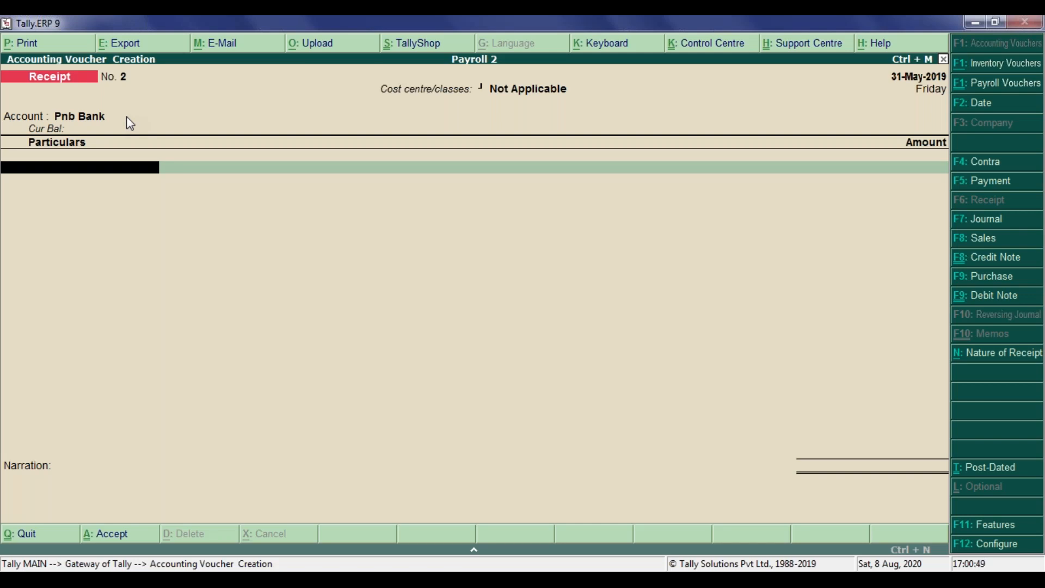
Step: Credit Interio Dcoration Service with 15000 and accept its cost centre allocation to DELHI under BRANCH
type("S")
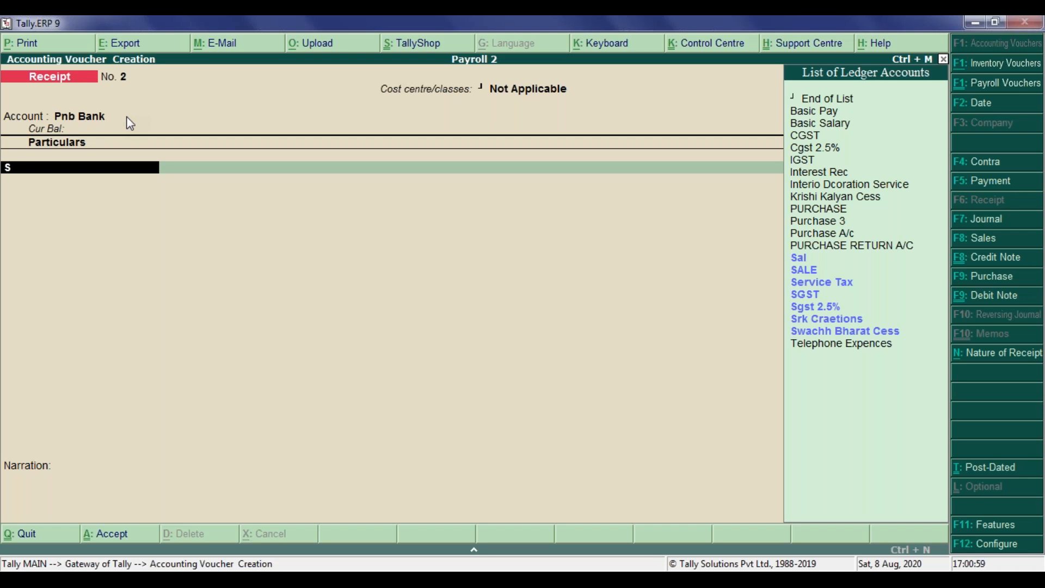
key("Down")
key("Up")
key("Up")
key("Up")
key("Up")
key("Up")
key("Up")
key("Up")
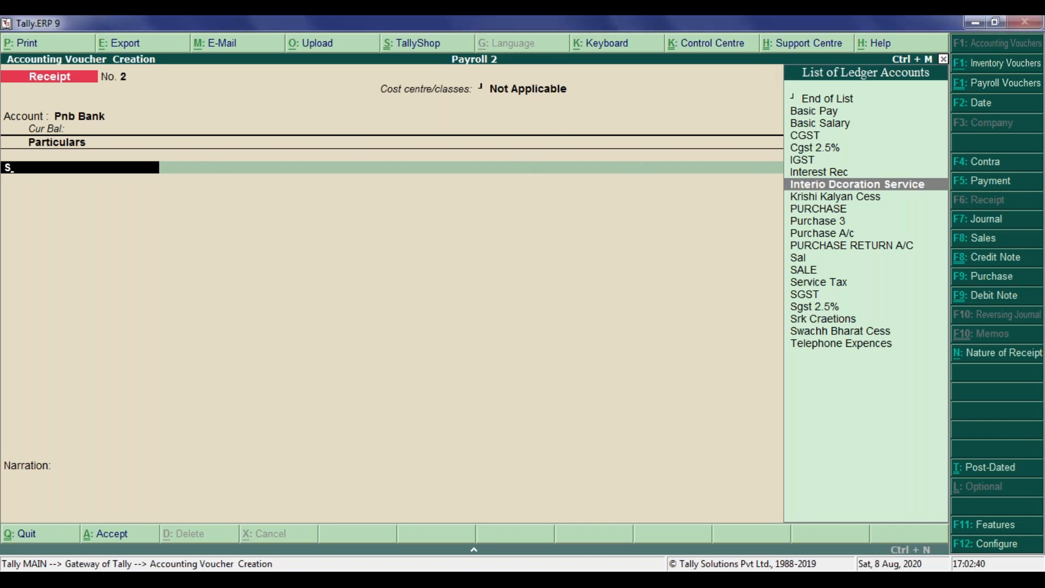
key("Return")
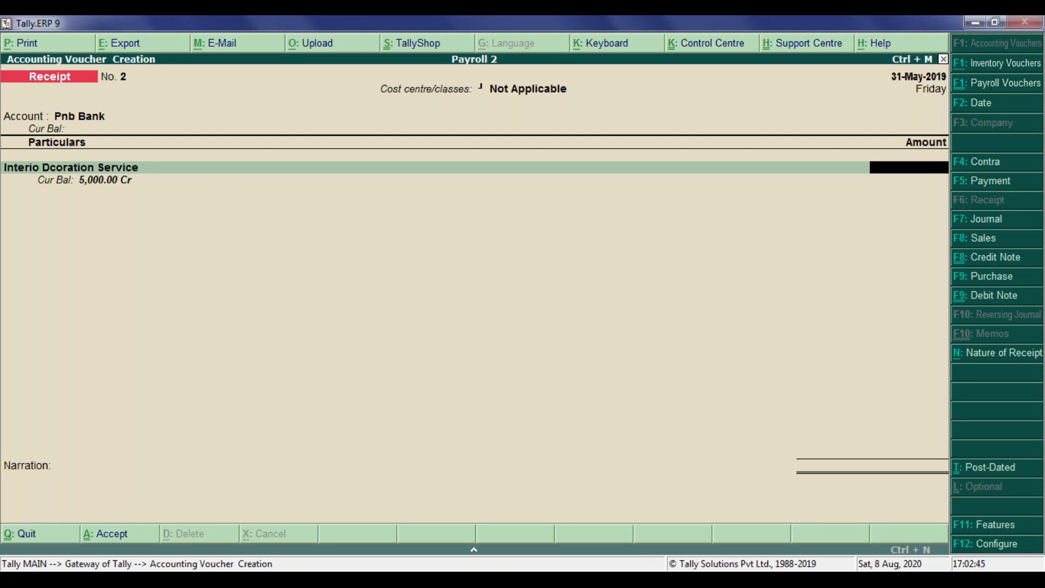
type("15000")
key("Return")
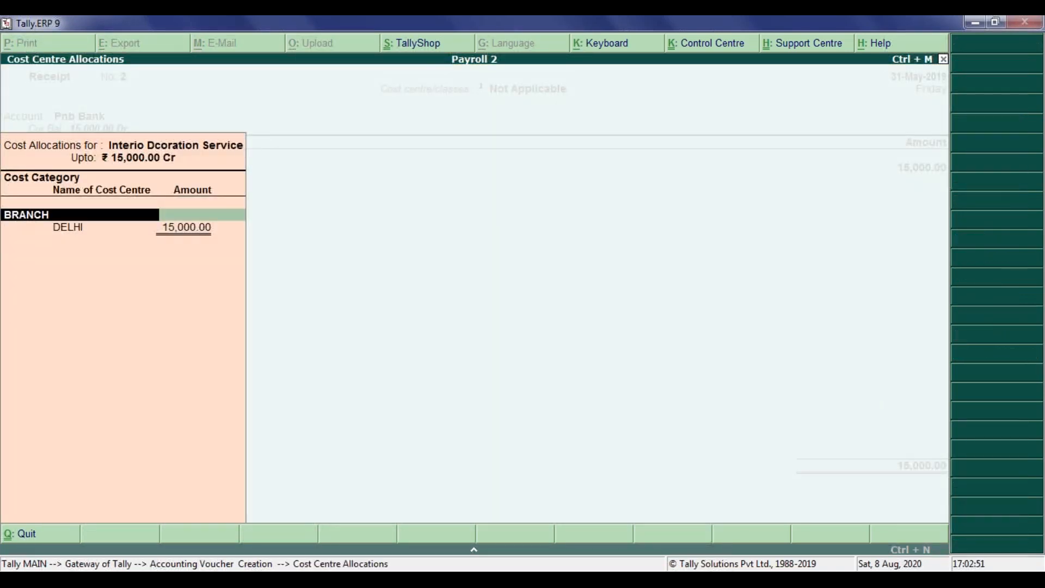
key("Return")
key("Return")
key("Return")
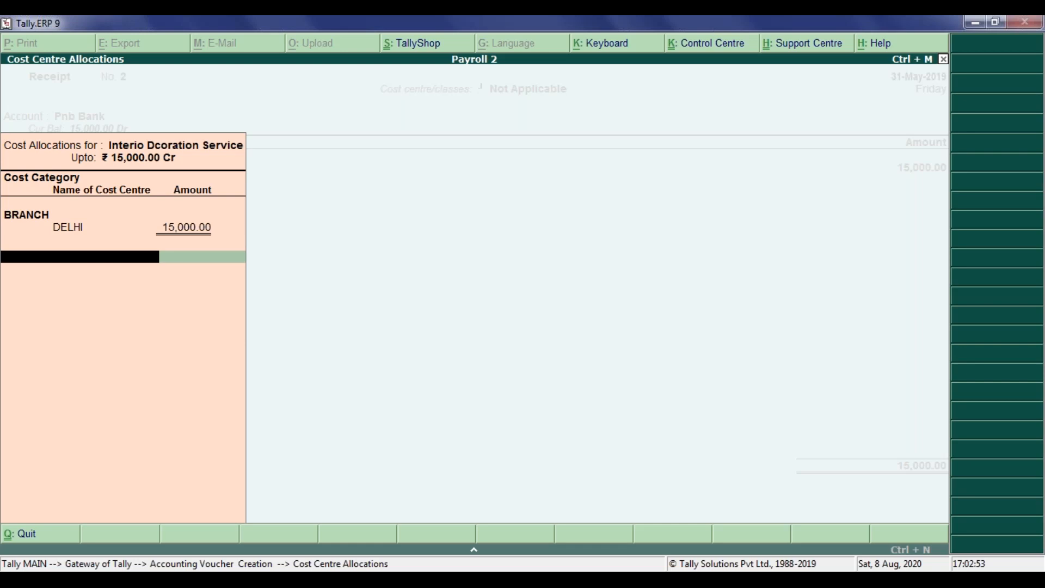
key("Return")
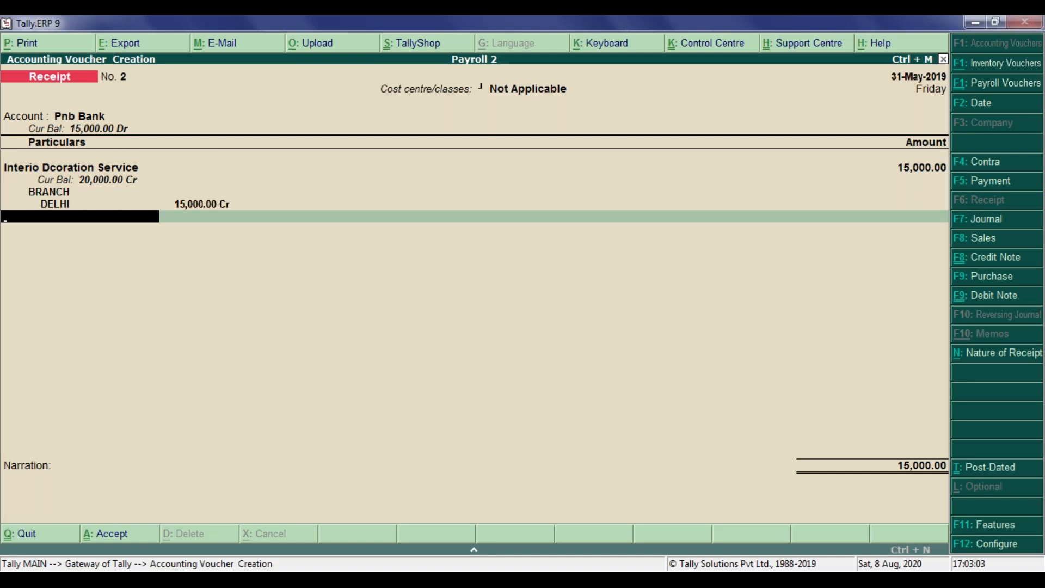
Step: Add a Service Tax line of 2100
type("Ser")
key("Return")
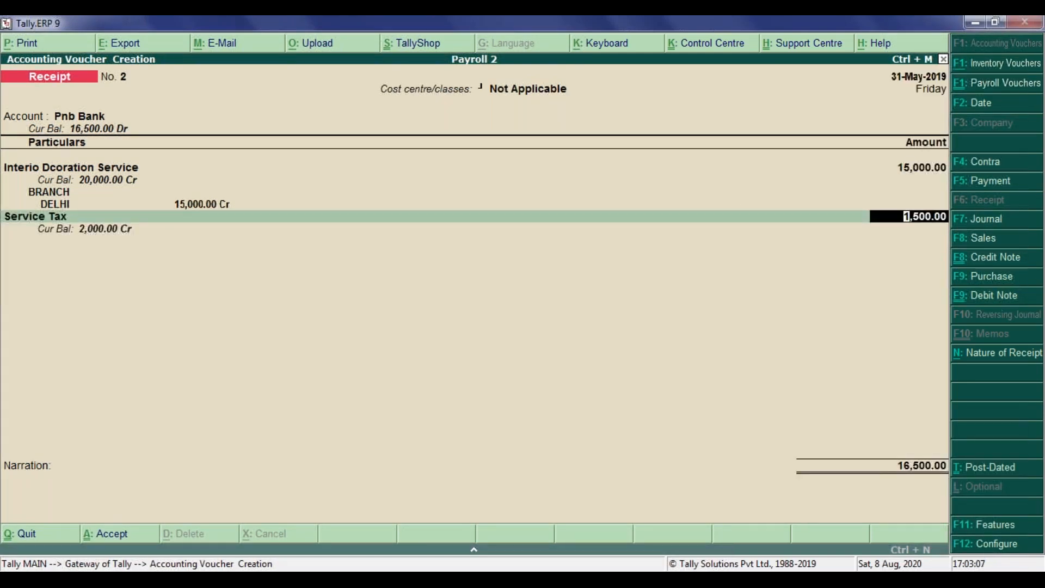
type("2100")
key("Return")
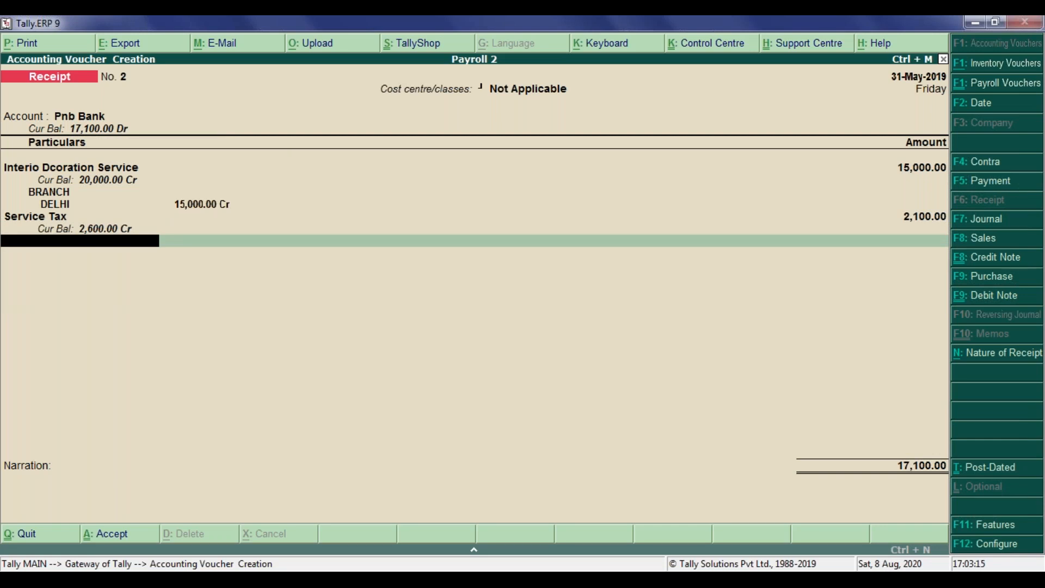
Step: Add Swachh Bharat Cess and Krishi Kalyan Cess lines of 75 each
type("Swa")
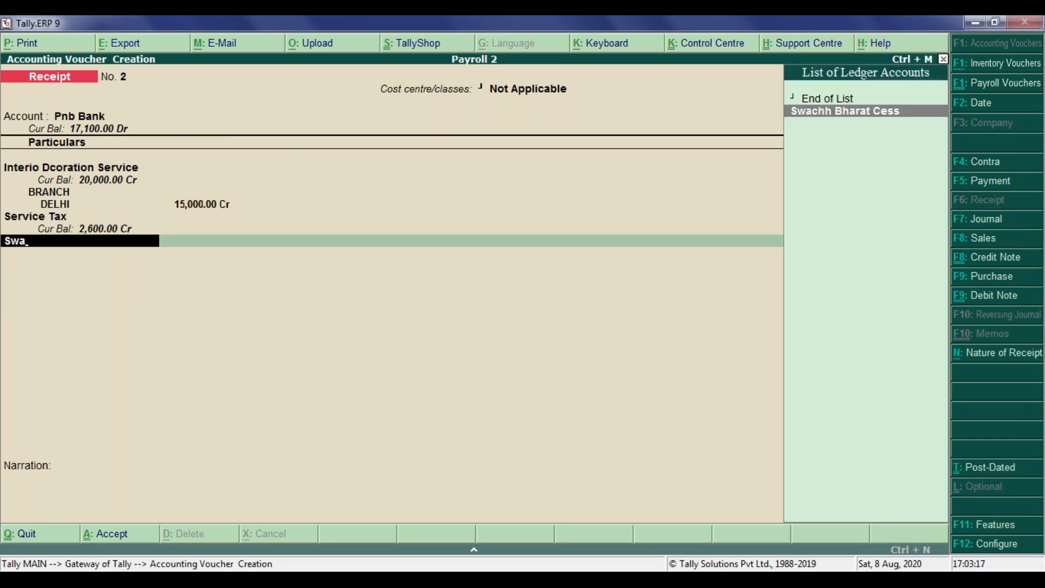
key("Return")
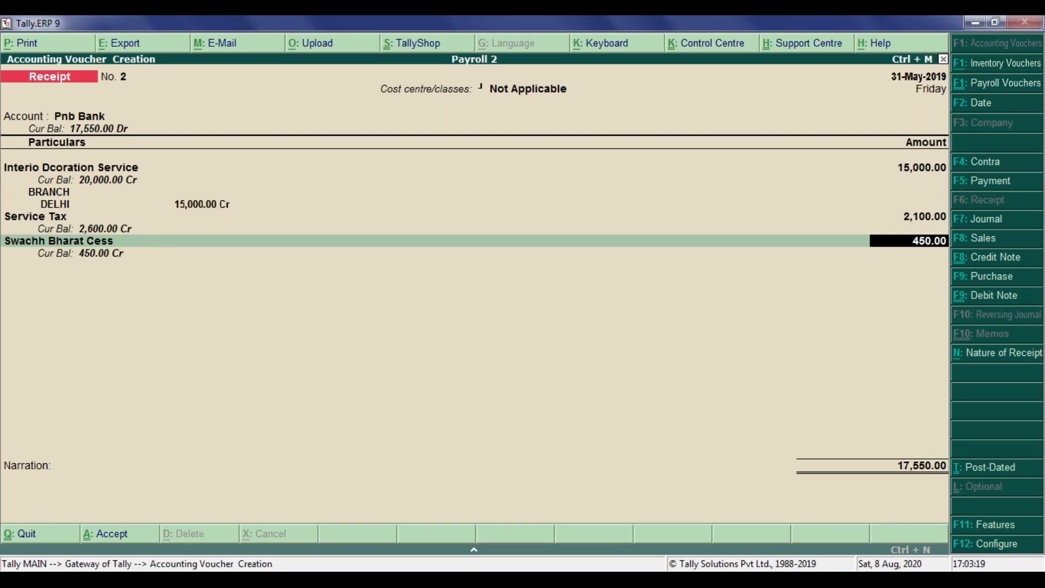
type("75")
key("Return")
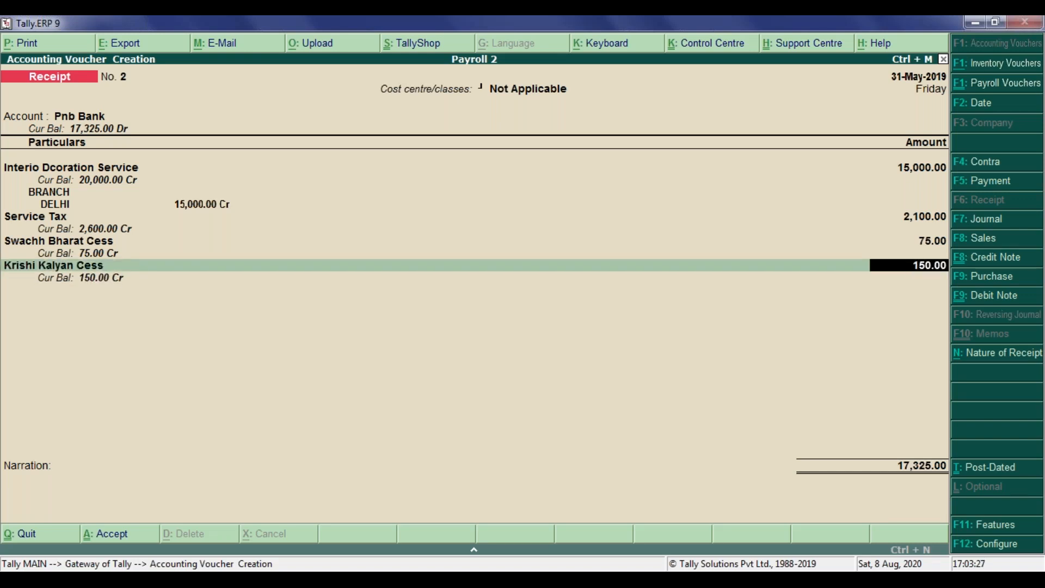
type("75")
key("Return")
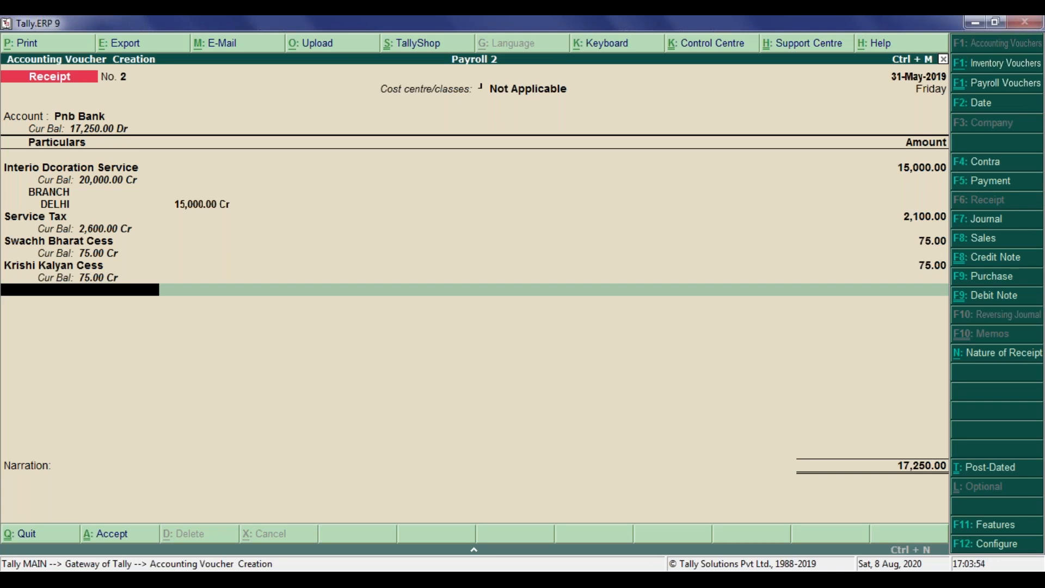
Step: Fill the bank allocation as Cheque/DD with instrument number 54656 dated 31-May-2019
key("Return")
key("Return")
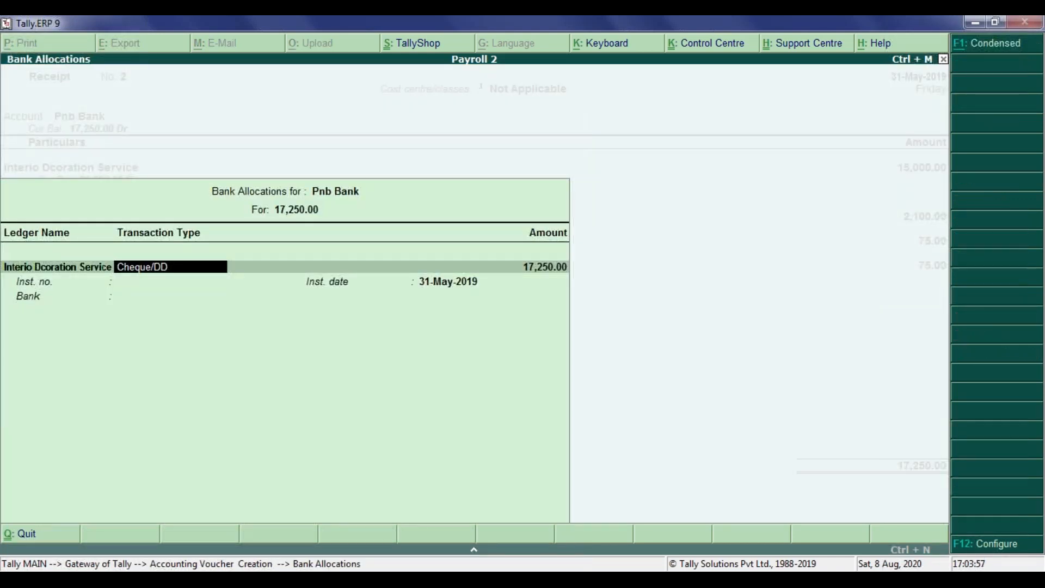
key("Return")
key("Return")
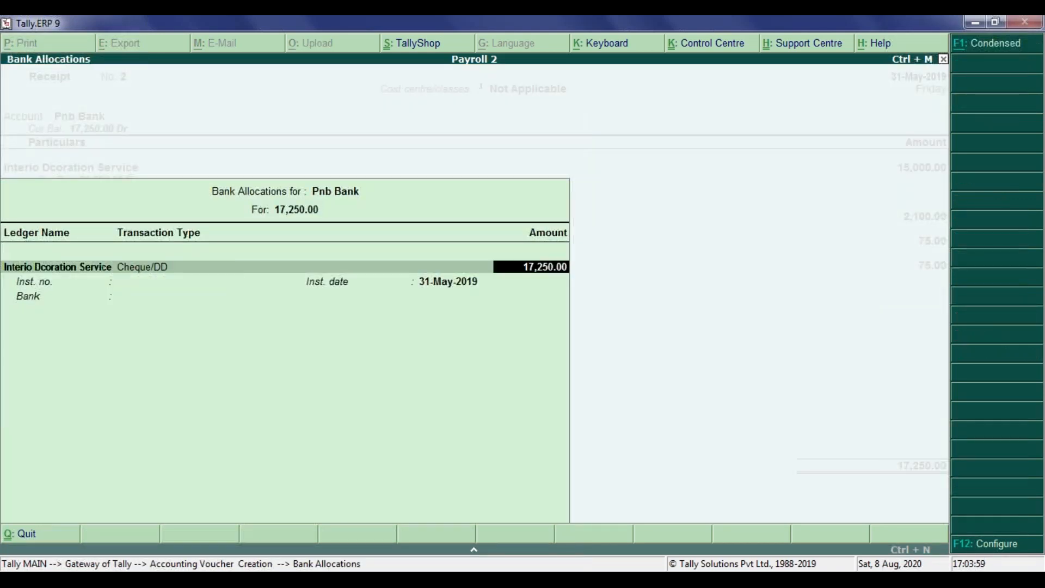
key("Return")
key("BackSpace")
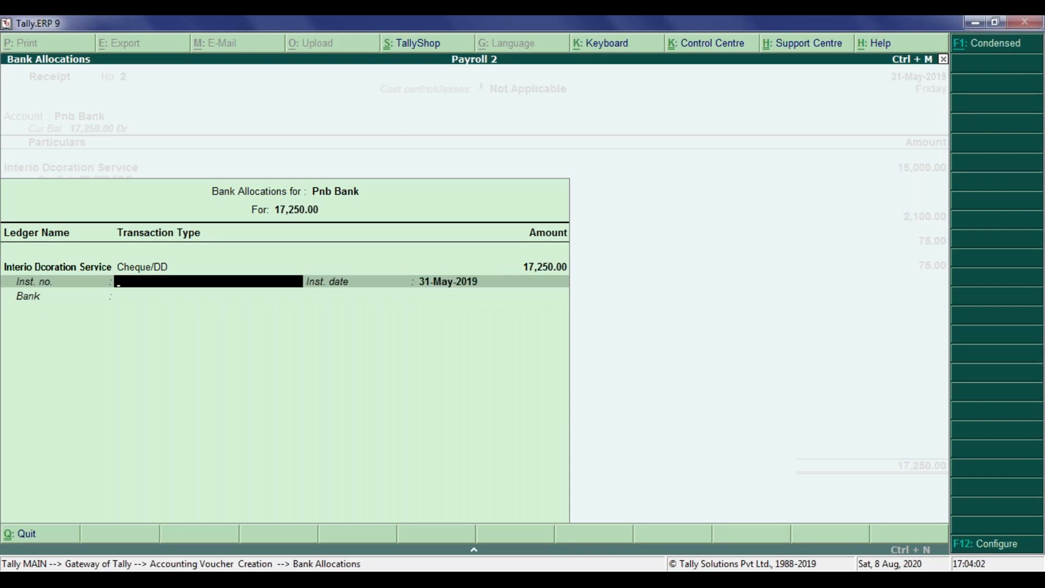
type("54656")
key("Return")
key("Return")
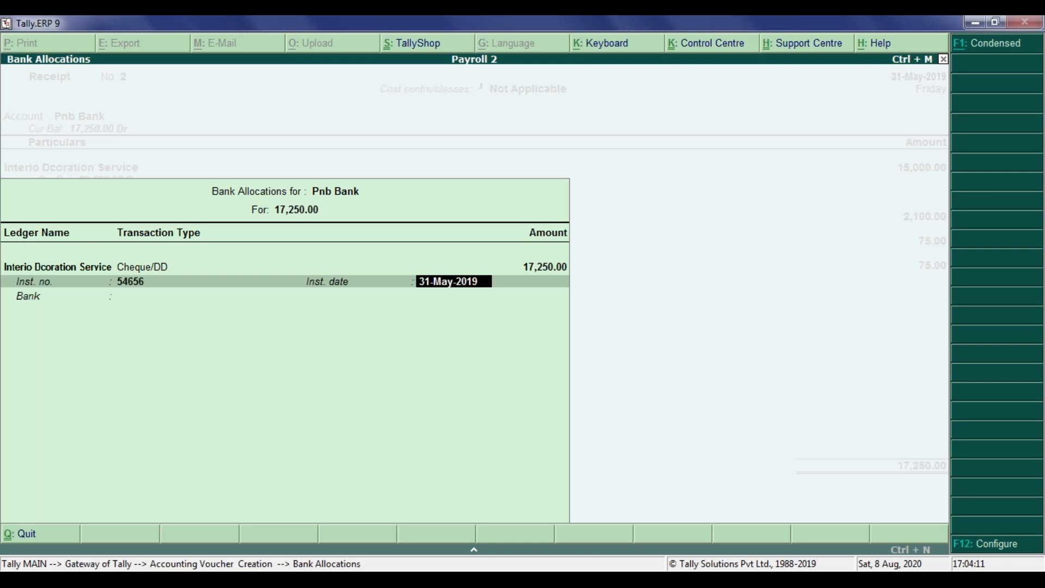
Step: Specify the bank name as Punjab National Bank
type("P")
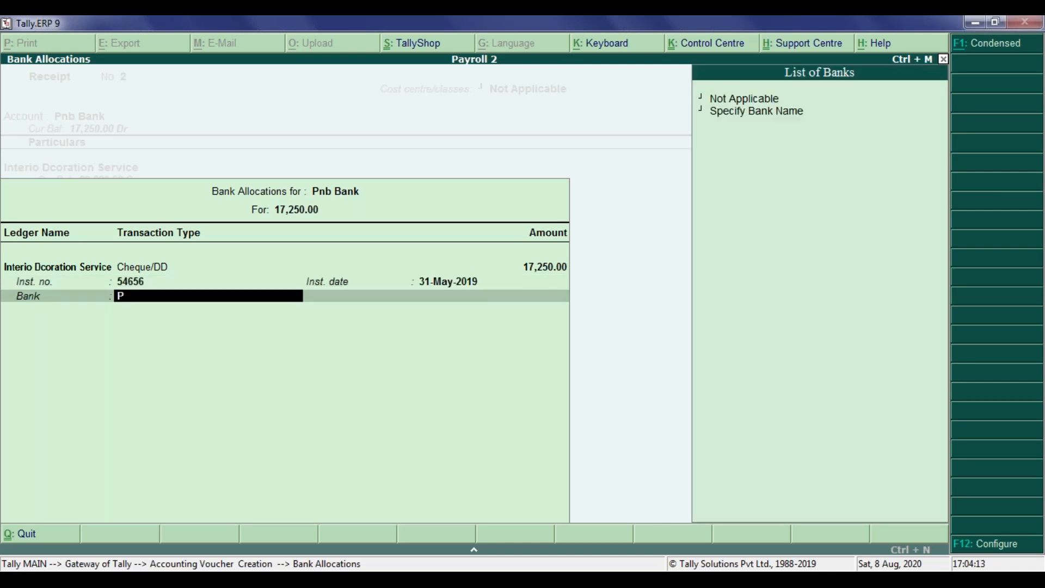
key("Down")
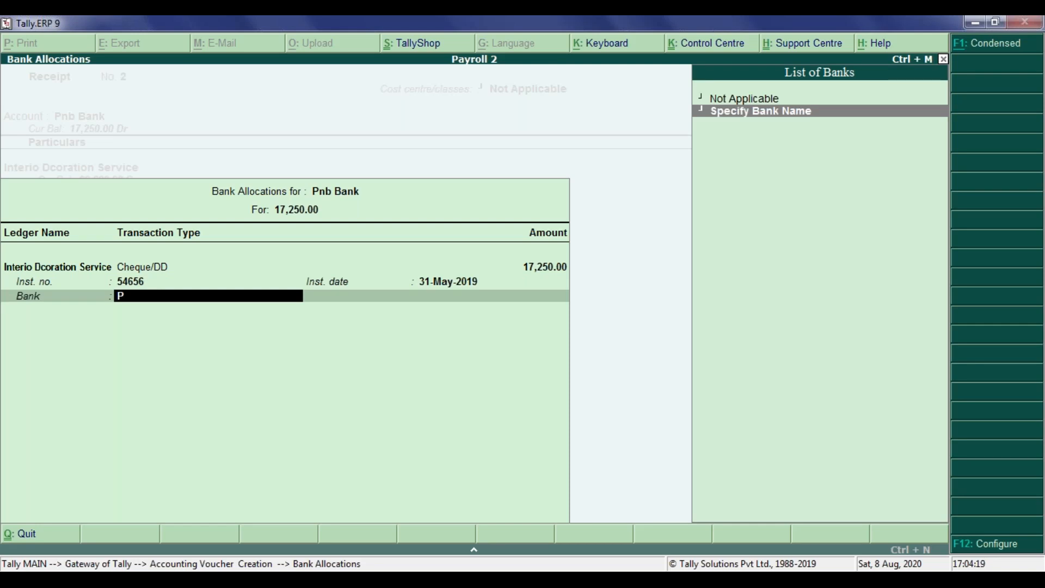
key("Return")
type("P")
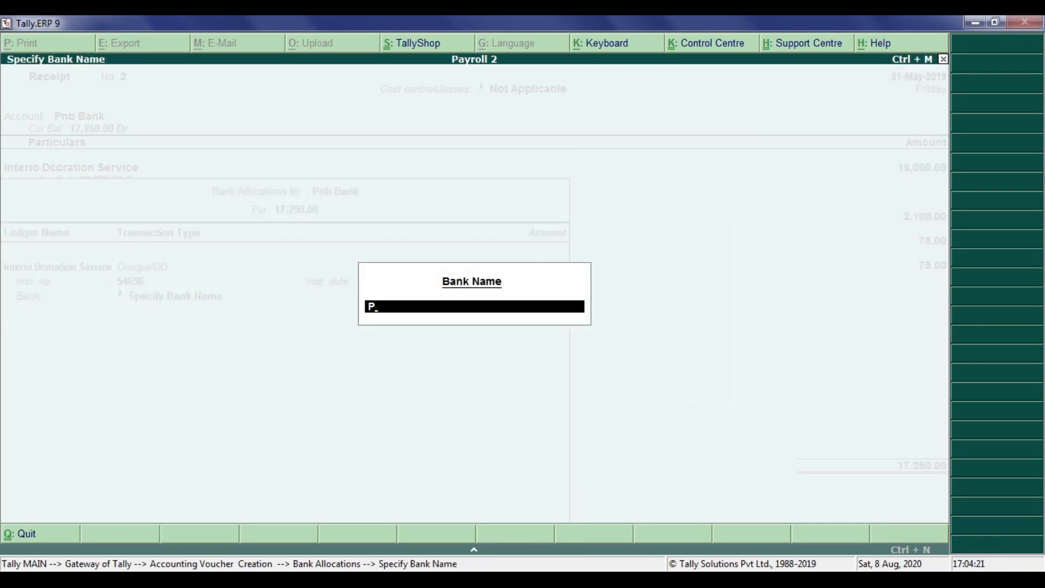
type("unjab National Bank")
key("Return")
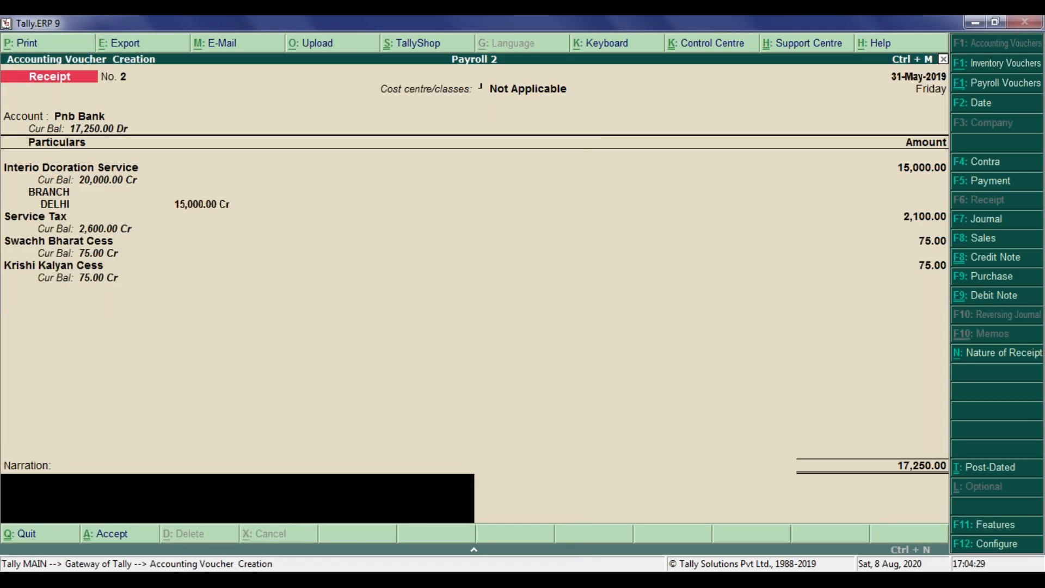
Step: Enter the narration "being amount from srk creation with service tax and cess" and accept the voucher
type("being amount from ")
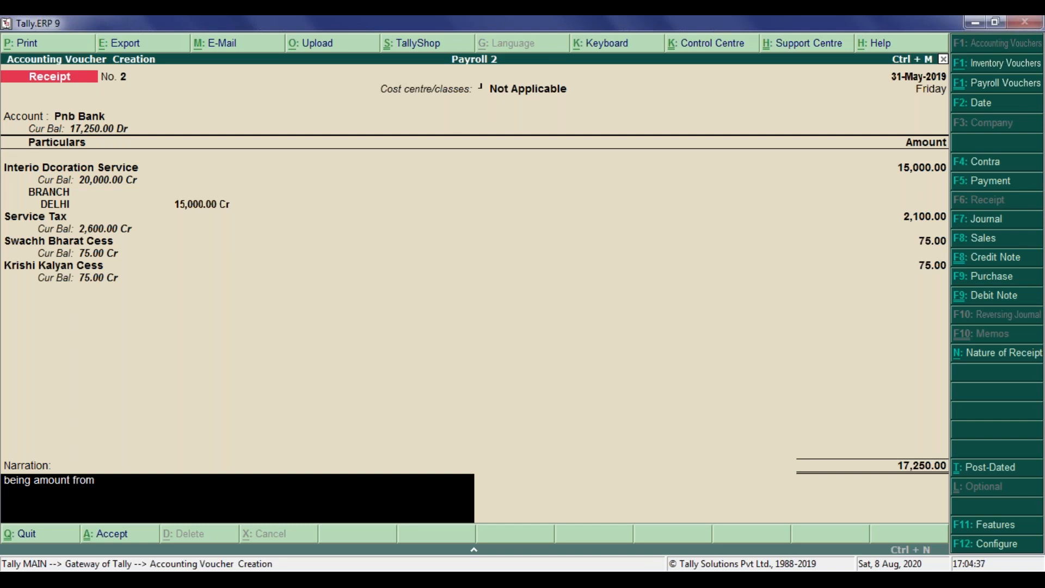
type("srk creation for serive")
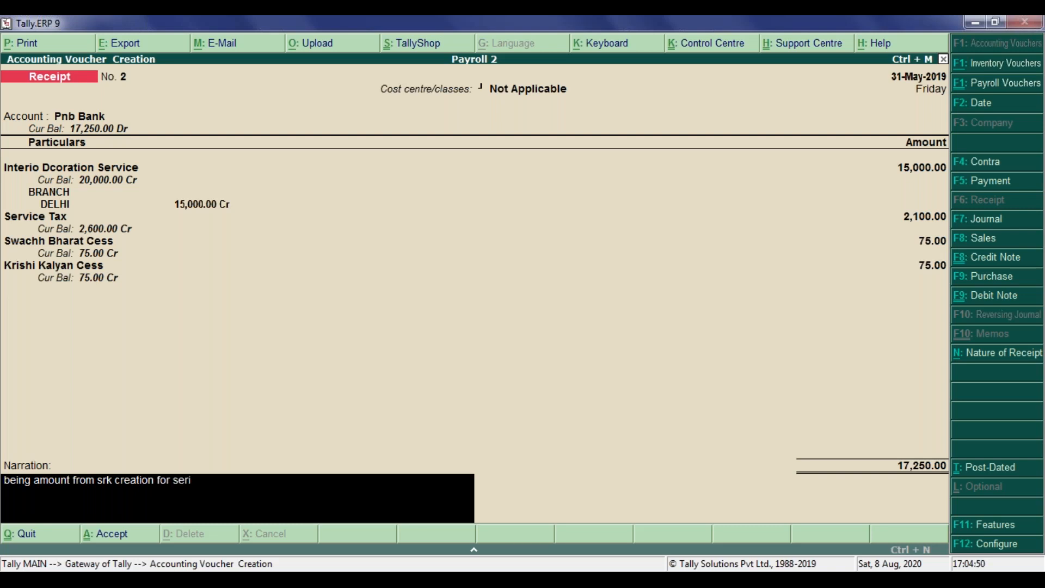
key("BackSpace")
key("BackSpace")
key("BackSpace")
key("BackSpace")
key("BackSpace")
key("BackSpace")
key("BackSpace")
key("BackSpace")
key("BackSpace")
key("BackSpace")
key("BackSpace")
key("BackSpace")
type("with service taxand")
key("BackSpace")
key("BackSpace")
key("BackSpace")
type("and cess")
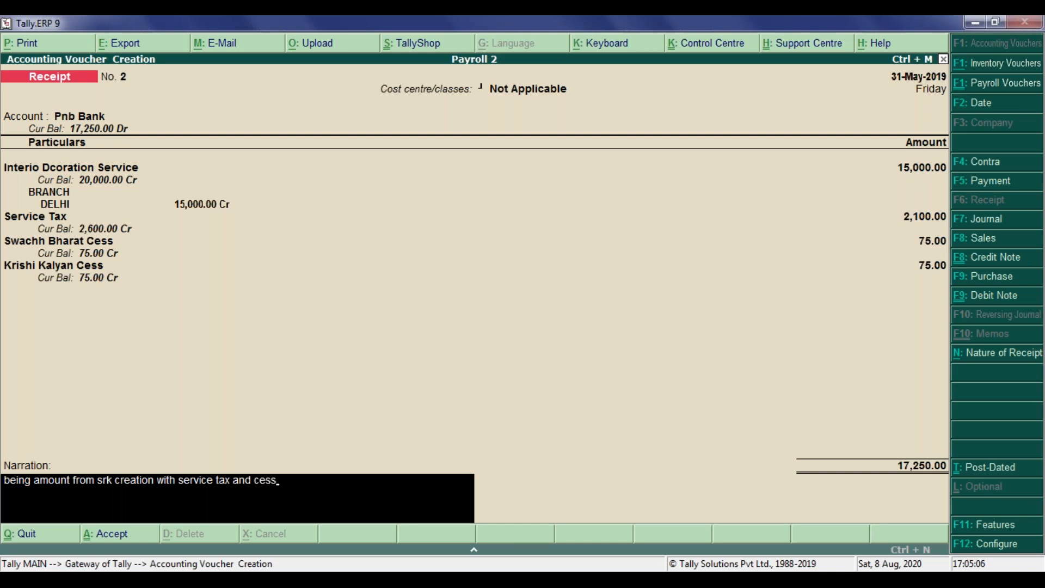
key("Return")
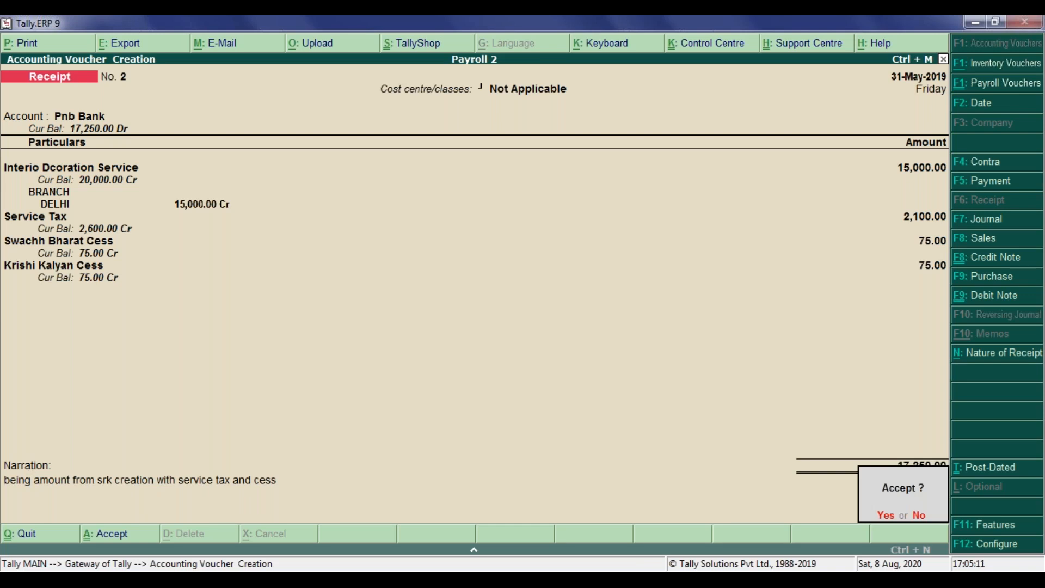
key("y")
Step: Reopen the saved receipt voucher and preview its printout
key("Page_Up")
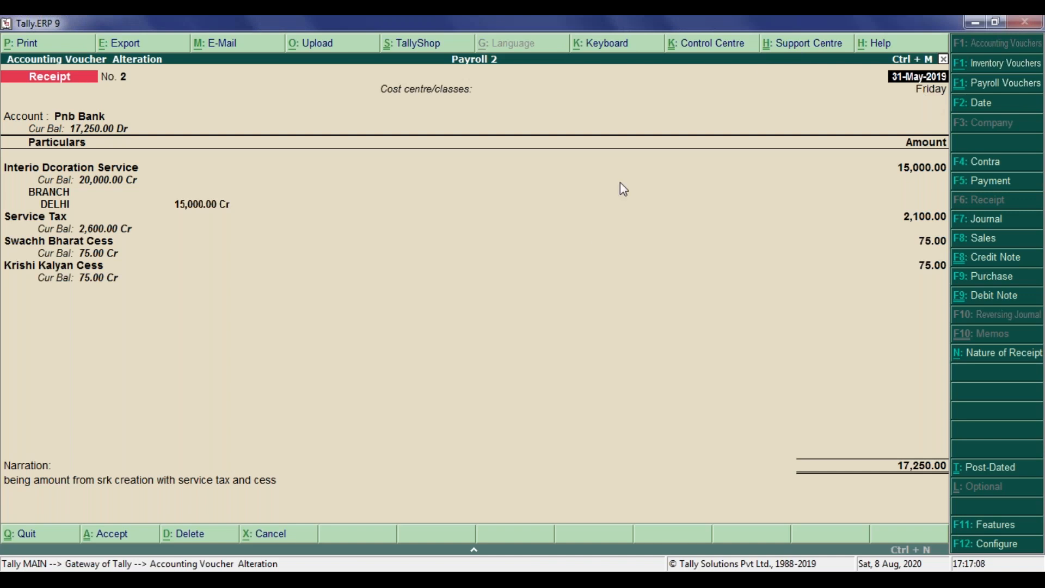
left_click(502, 308)
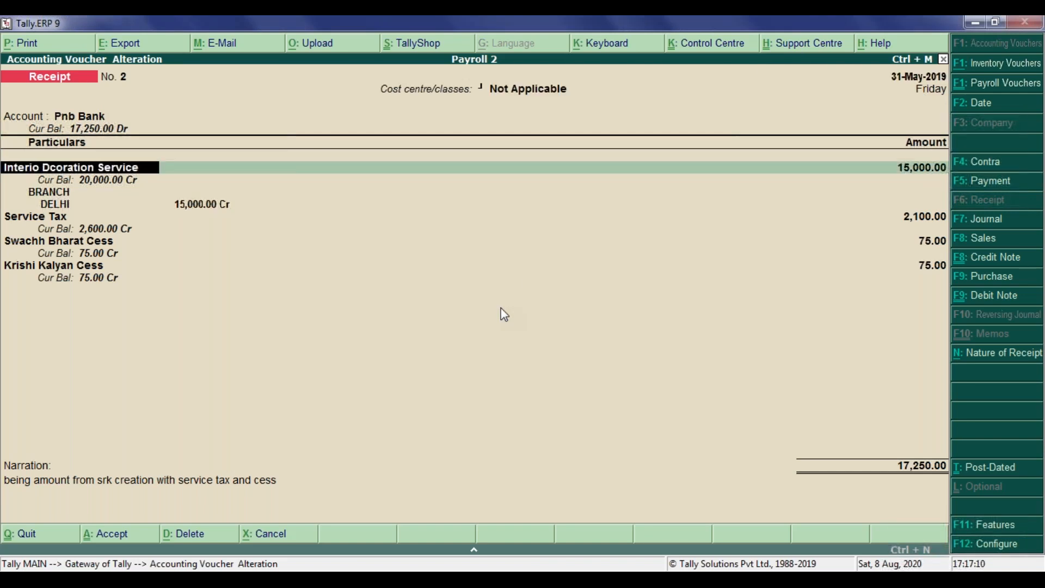
key("alt+p")
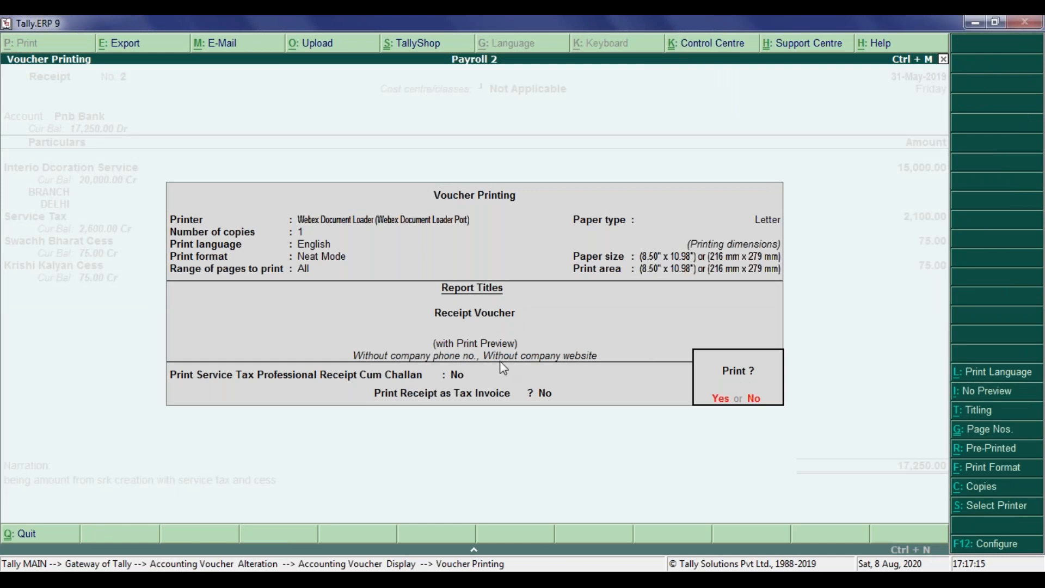
left_click(720, 399)
key("alt+z")
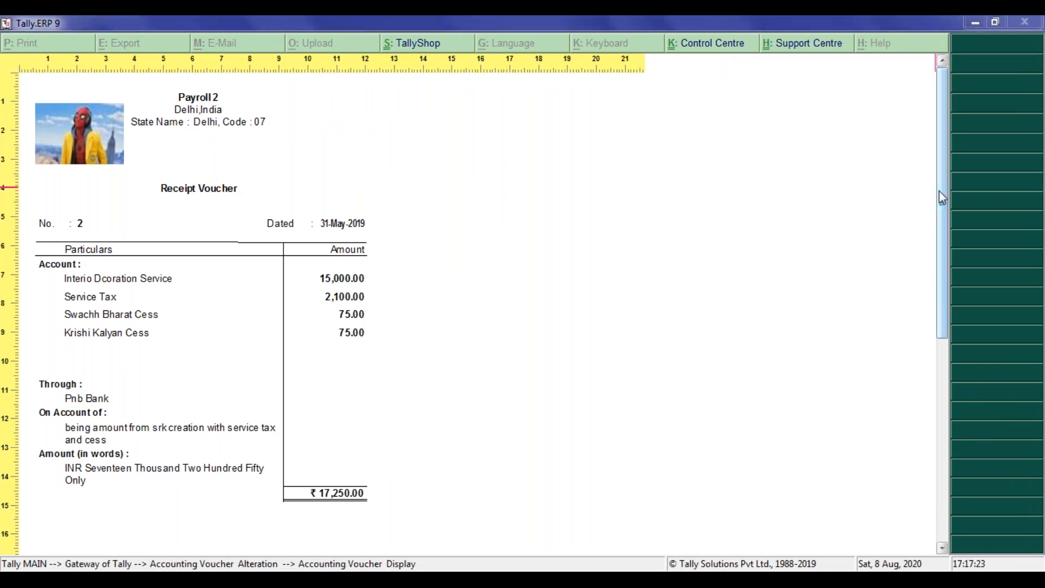
scroll(943, 201, "down", 1)
left_click_drag(944, 201, 948, 233)
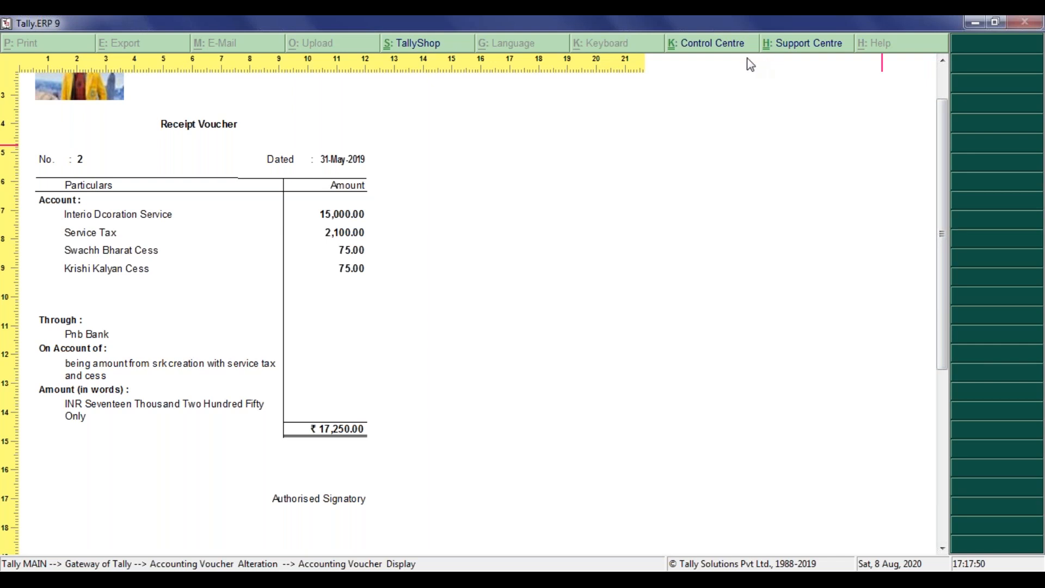
key("Escape")
key("Escape")
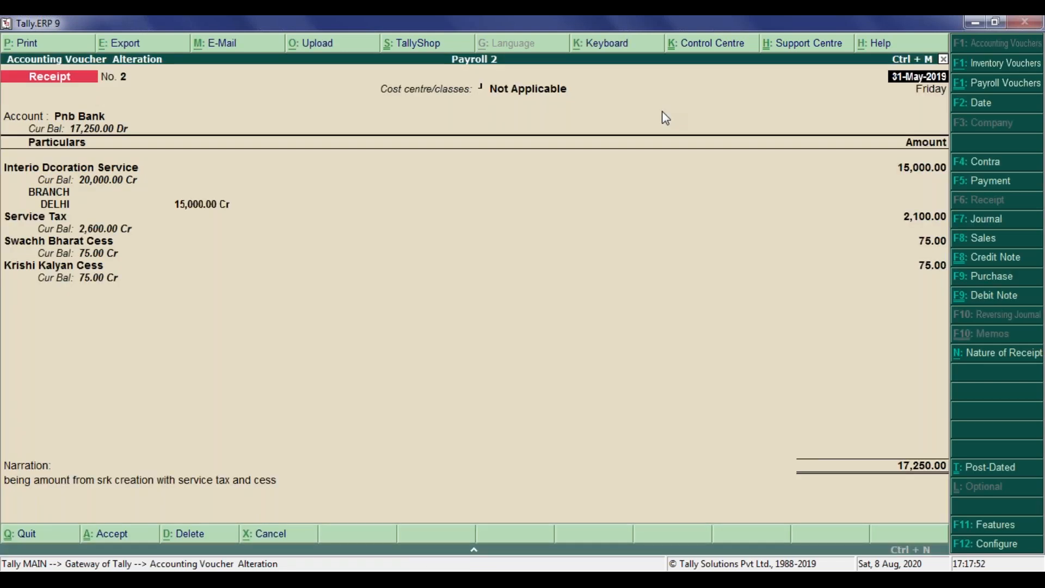
Step: Open voucher printing, set Print Service Tax Professional Receipt Cum Challan to Yes, and accept to preview it
key("alt+p")
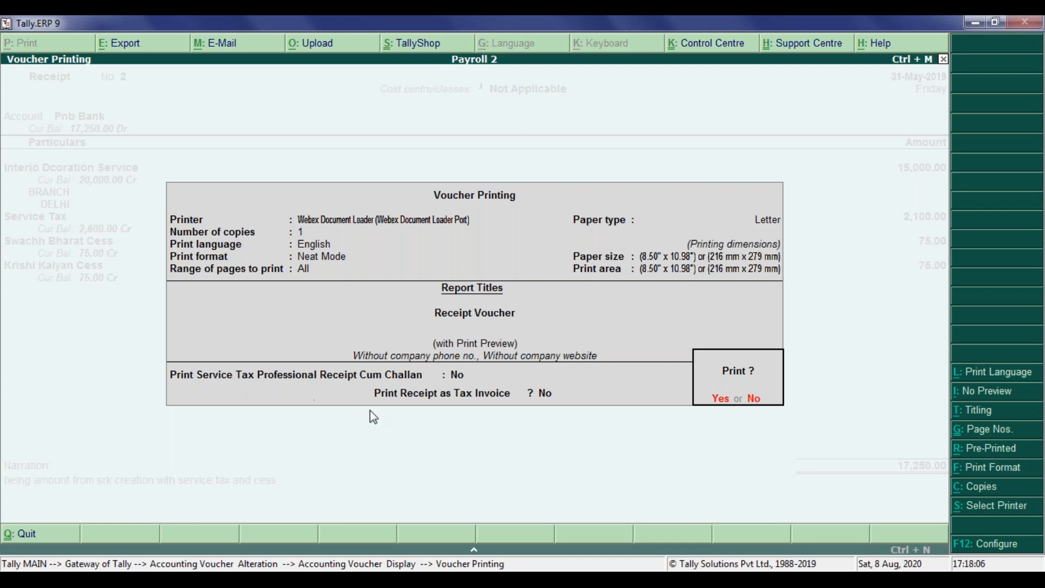
left_click(455, 378)
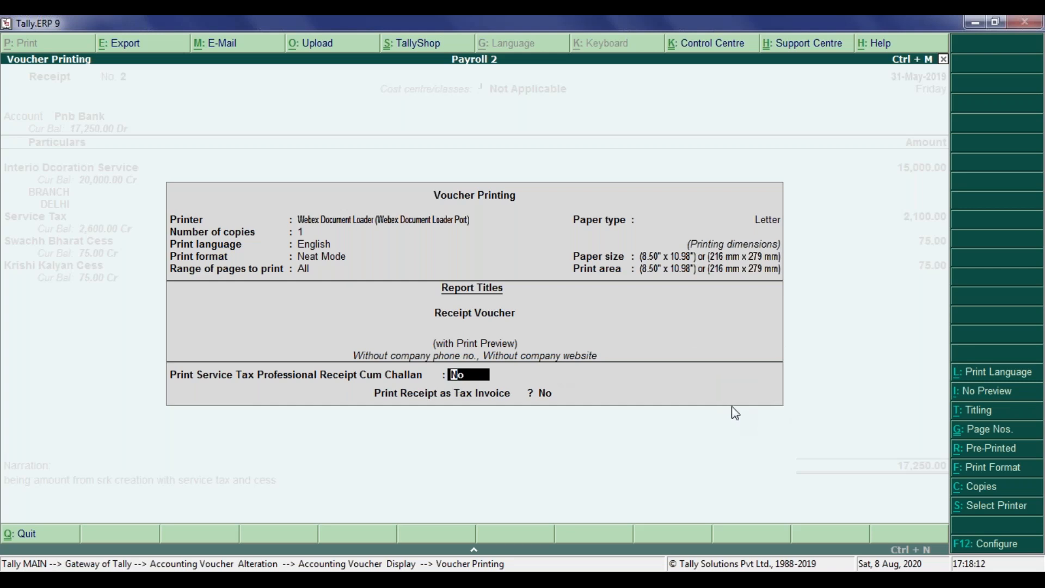
type("yes")
key("Return")
key("Return")
key("Return")
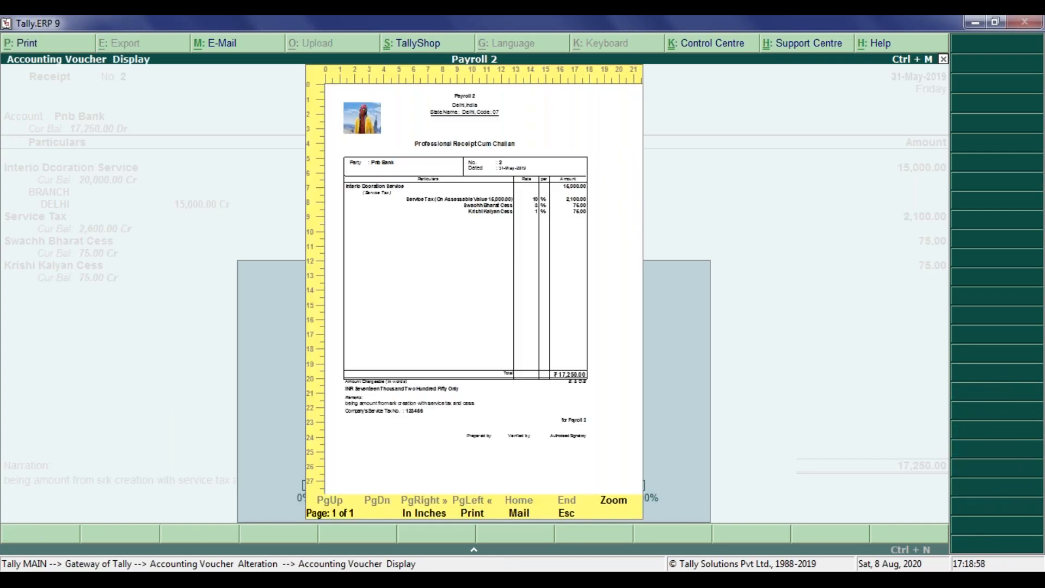
Step: Zoom into the Professional Receipt Cum Challan preview and scroll through the whole page to examine it
key("alt+z")
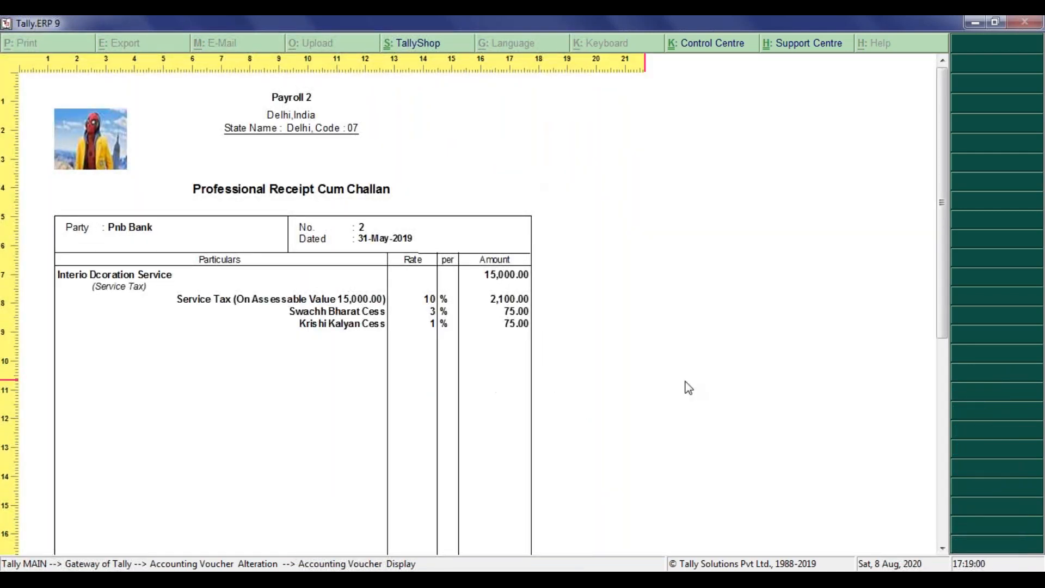
mouse_move(939, 319)
left_mouse_down()
mouse_move(944, 353)
mouse_move(942, 299)
left_mouse_up()
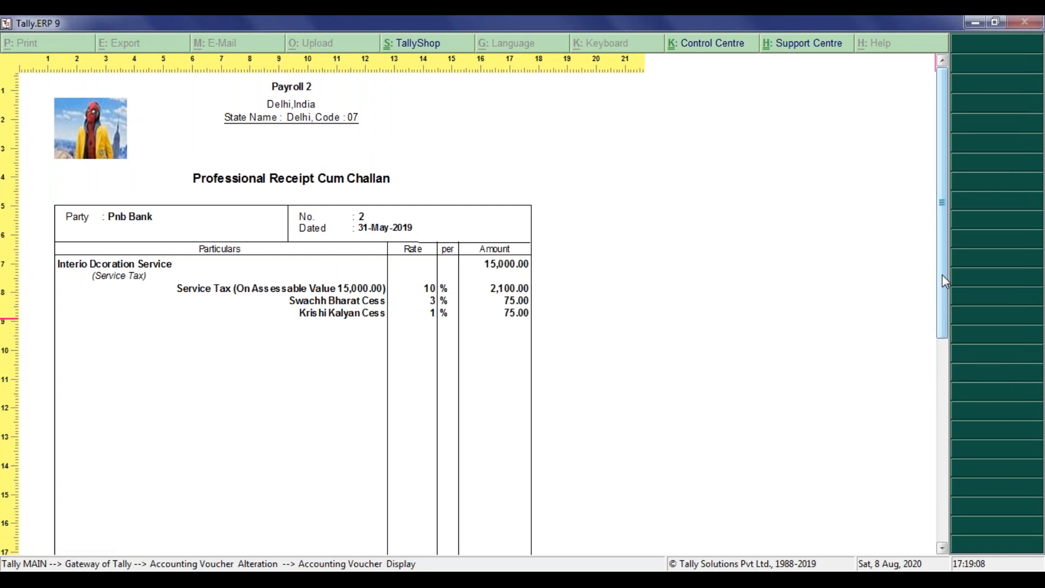
left_click_drag(943, 282, 943, 338)
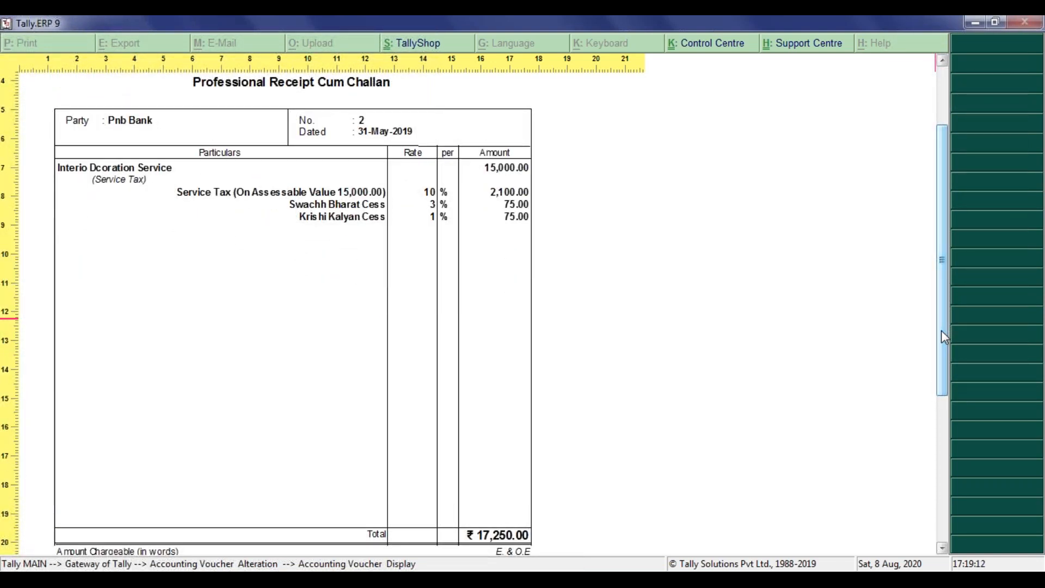
left_click_drag(942, 320, 945, 454)
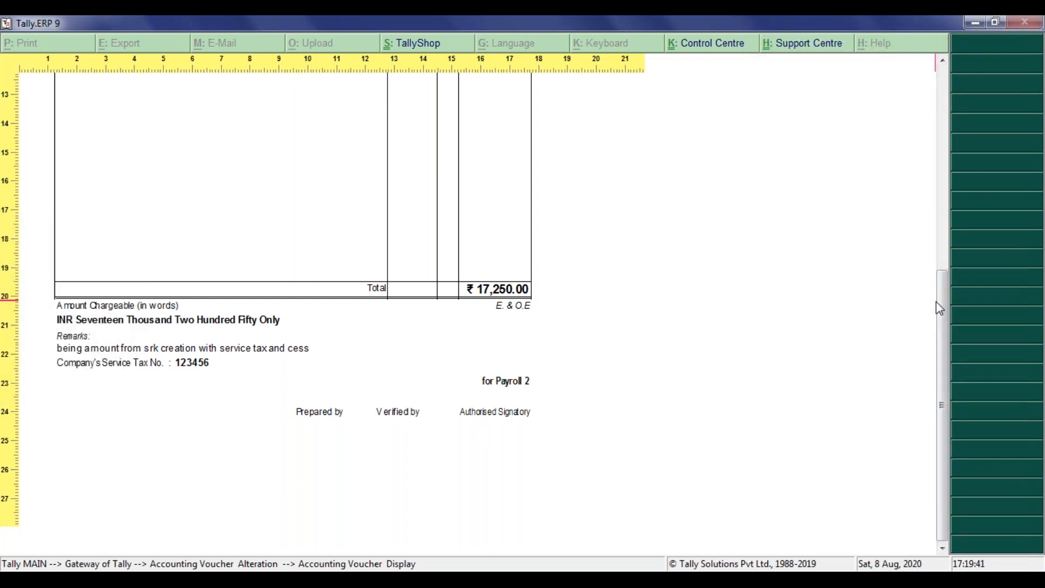
left_click_drag(939, 303, 917, 121)
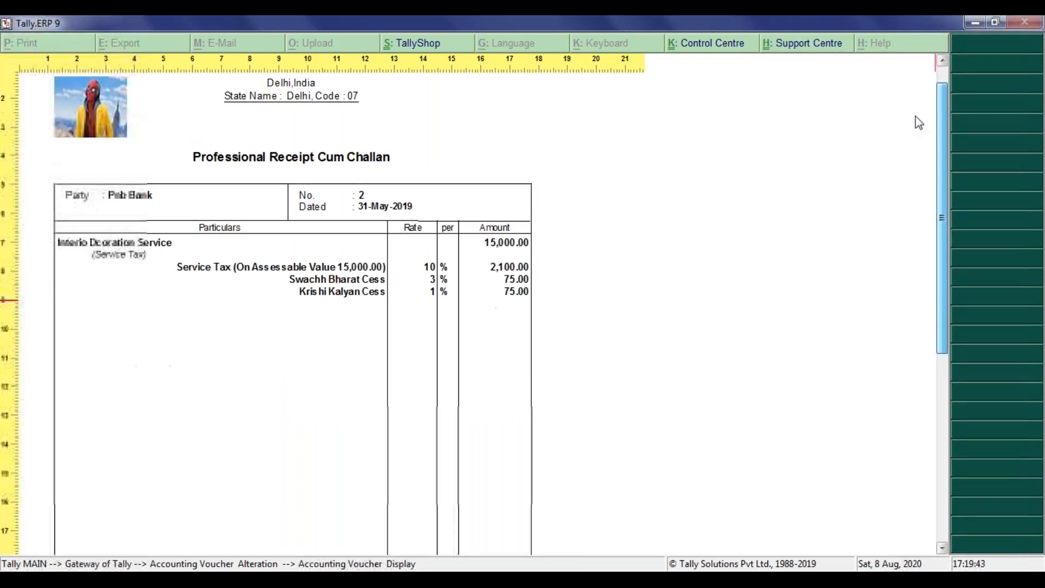
left_click_drag(941, 168, 940, 134)
key("Escape")
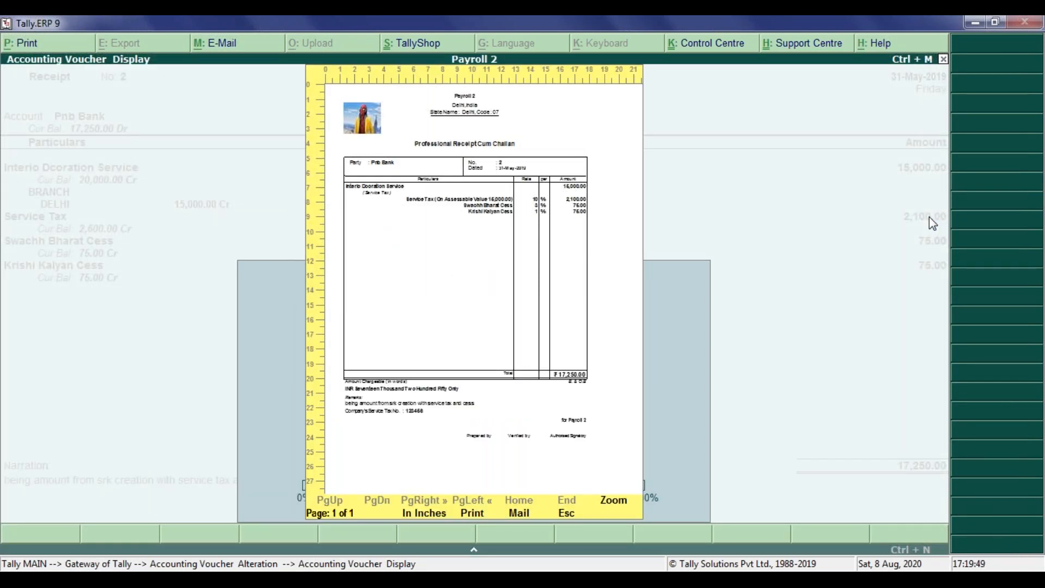
Step: Close the print preview and leave the receipt voucher without changes, returning to the Gateway of Tally
key("Escape")
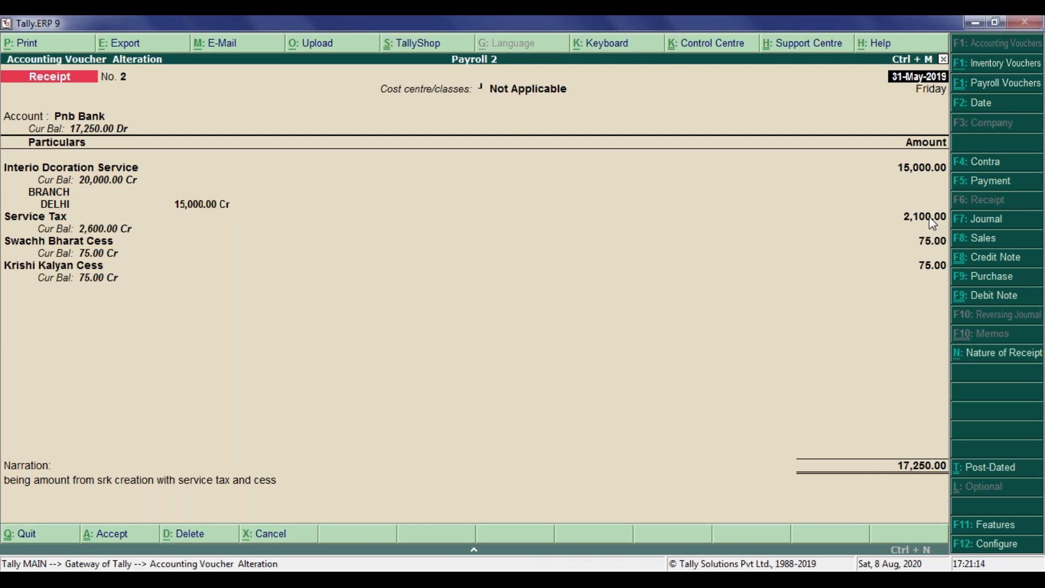
key("Return")
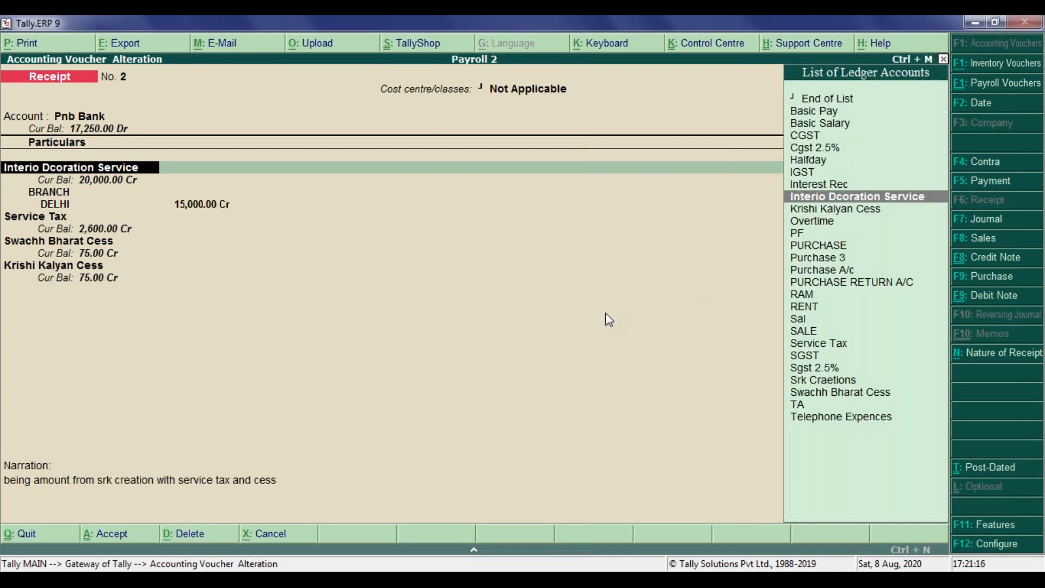
key("Escape")
key("Return")
key("Escape")
key("Return")
key("Escape")
key("Escape")
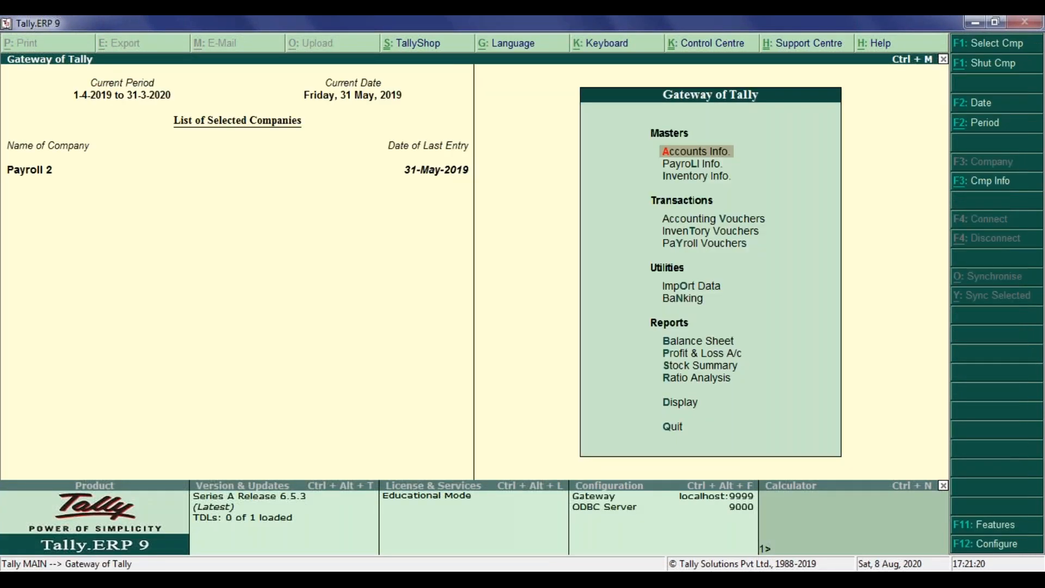